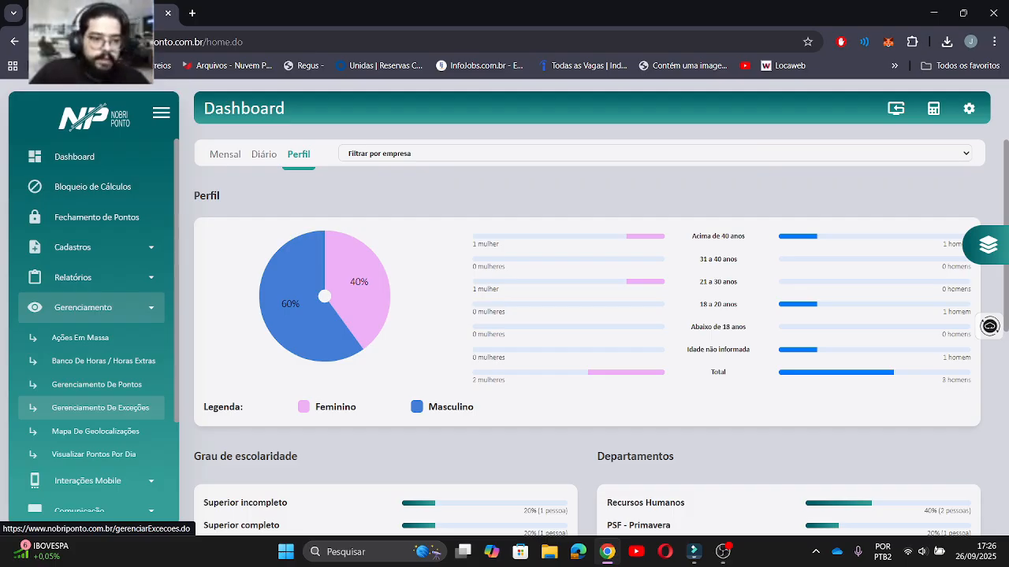
- Open the Preferências page of the Configurações section
{"action": "scroll", "coordinate": [91, 402], "scroll_direction": "down", "scroll_amount": 3}
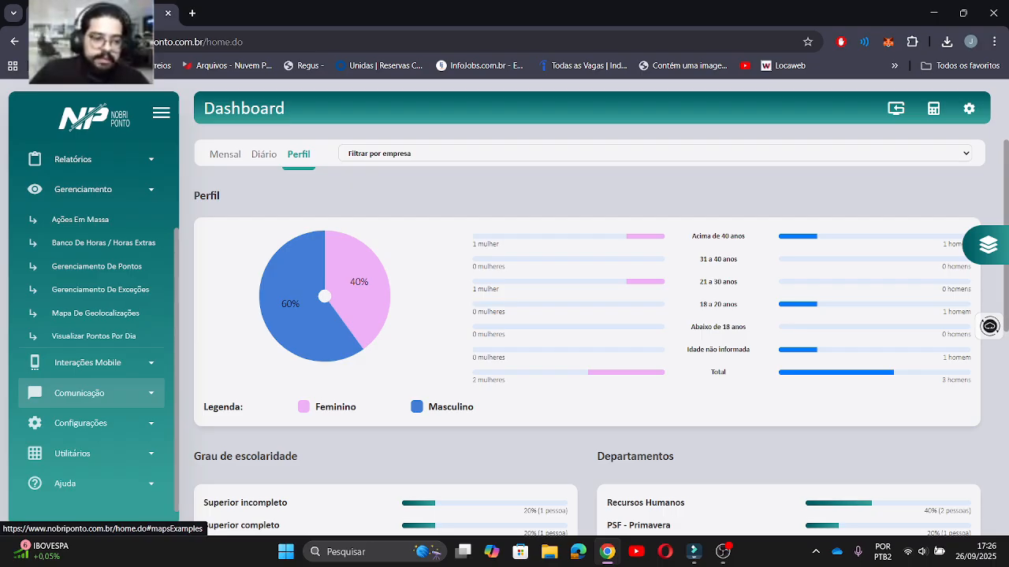
{"action": "left_click", "coordinate": [78, 422]}
{"action": "scroll", "coordinate": [91, 354], "scroll_direction": "down", "scroll_amount": 4}
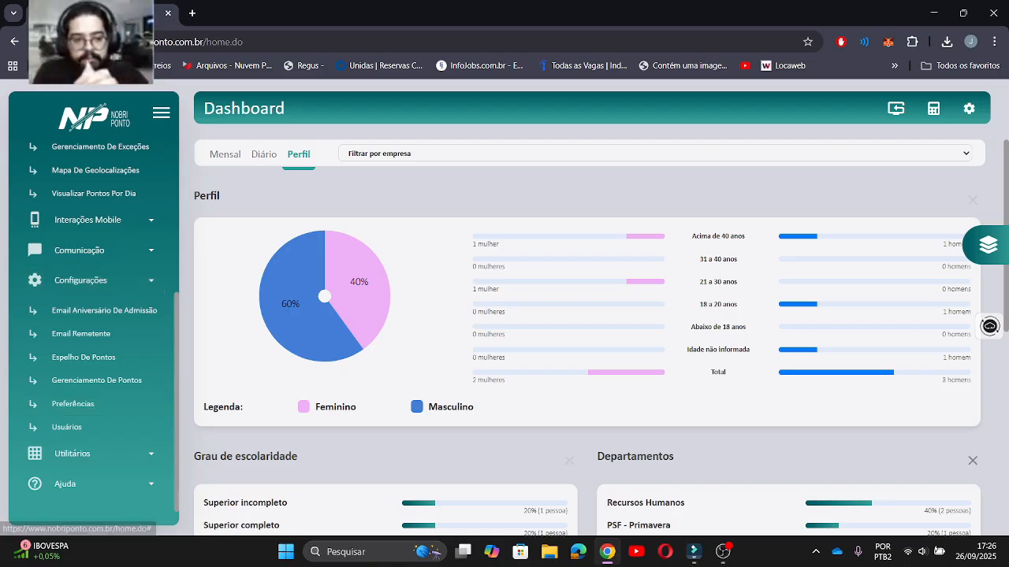
{"action": "left_click", "coordinate": [73, 403]}
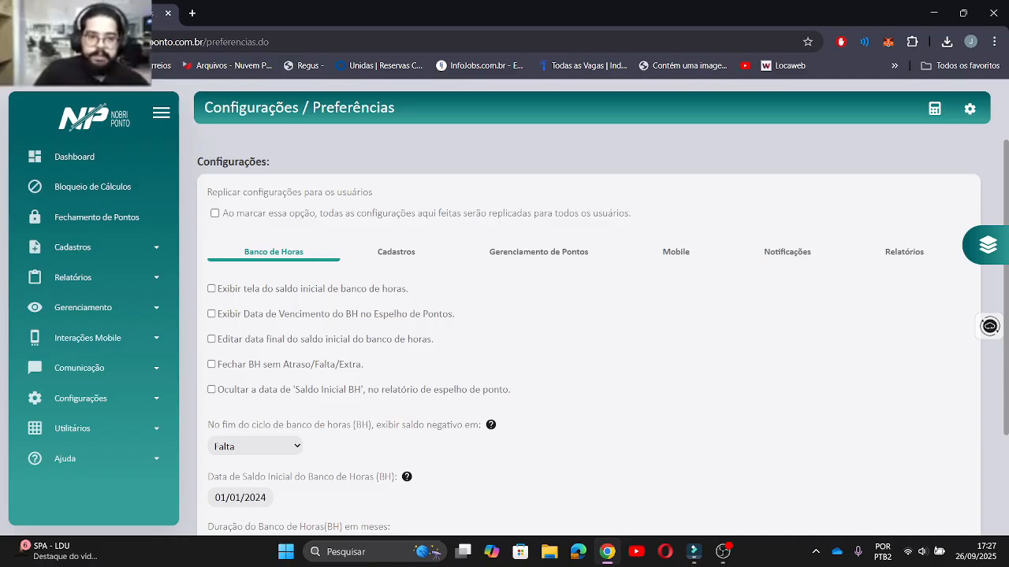
- Turn the option replicating the settings to all users on and off again, and highlight its description
{"action": "left_click", "coordinate": [214, 214]}
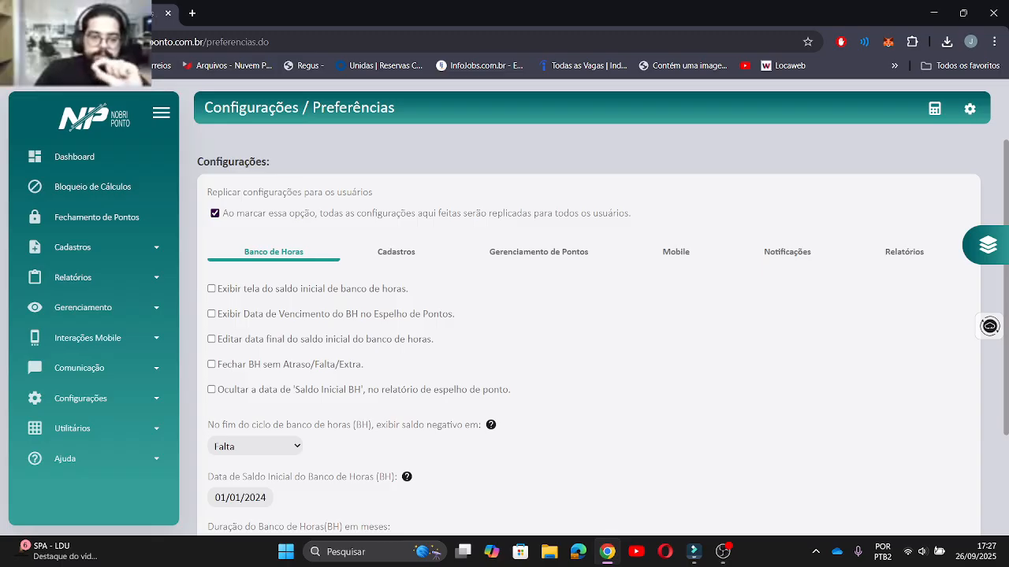
{"action": "left_click", "coordinate": [214, 213]}
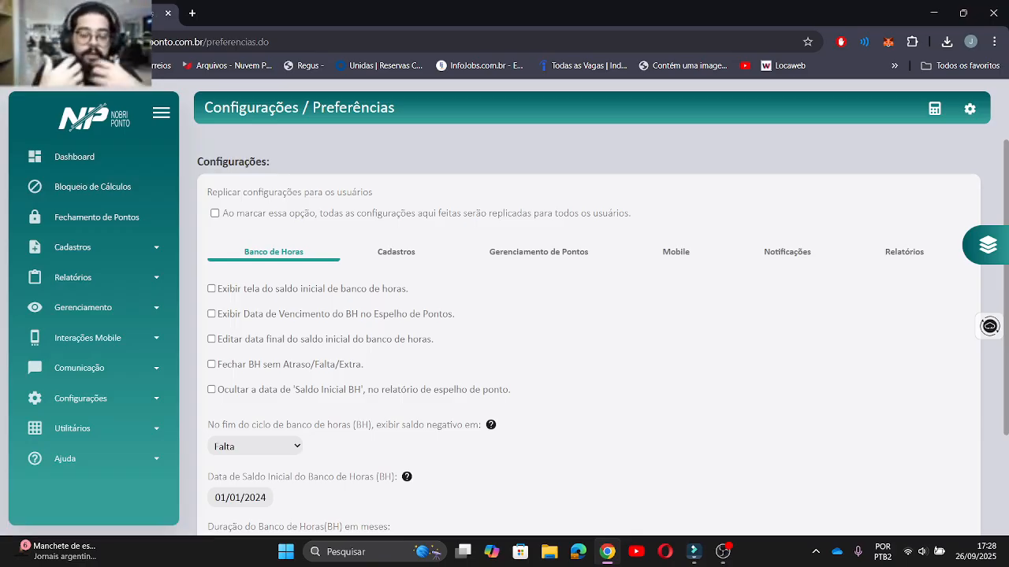
{"action": "scroll", "coordinate": [603, 337], "scroll_direction": "down", "scroll_amount": 1}
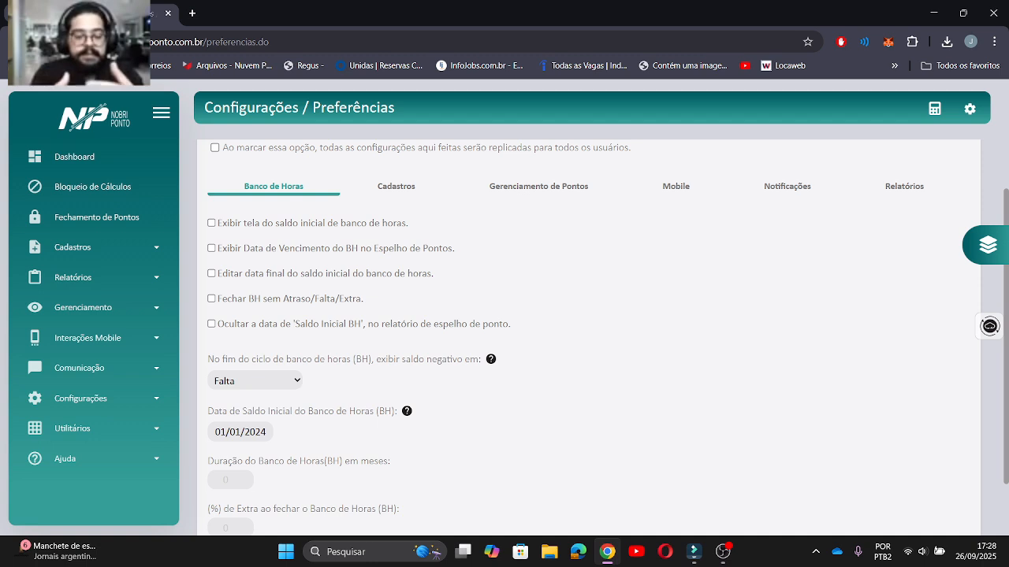
{"action": "scroll", "coordinate": [587, 331], "scroll_direction": "up", "scroll_amount": 1}
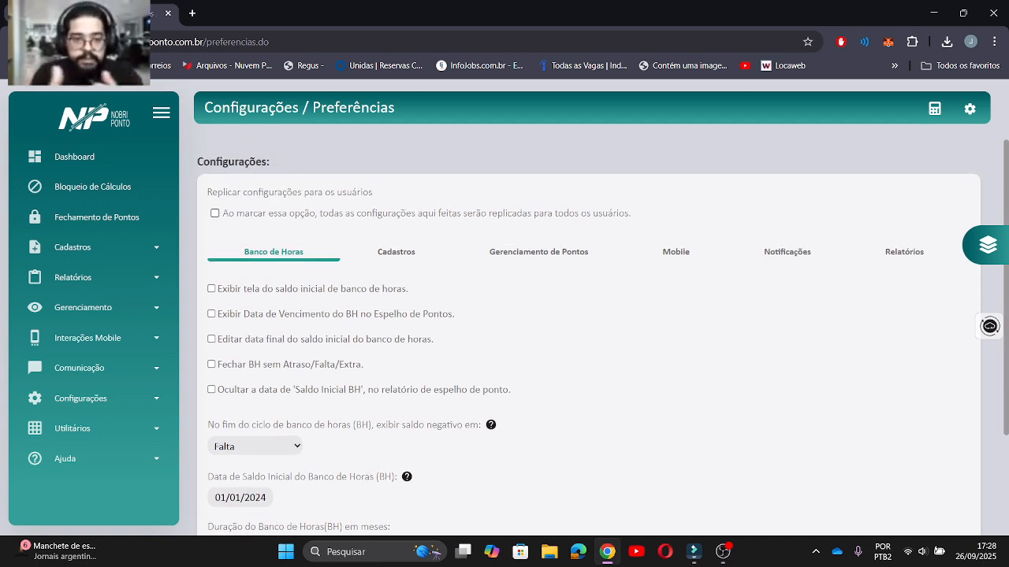
{"action": "left_click_drag", "start_coordinate": [223, 212], "coordinate": [631, 212]}
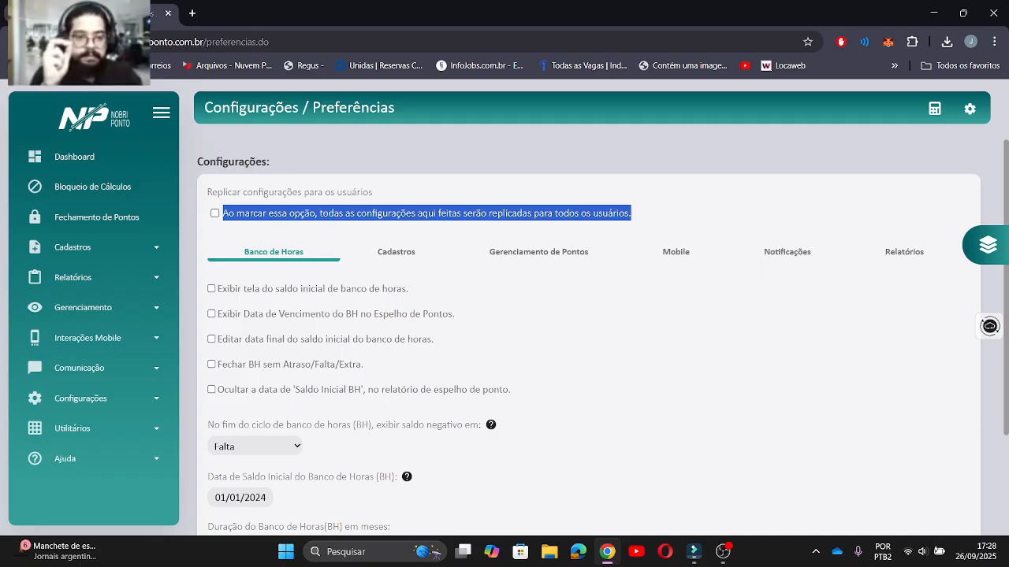
{"action": "left_click", "coordinate": [622, 225]}
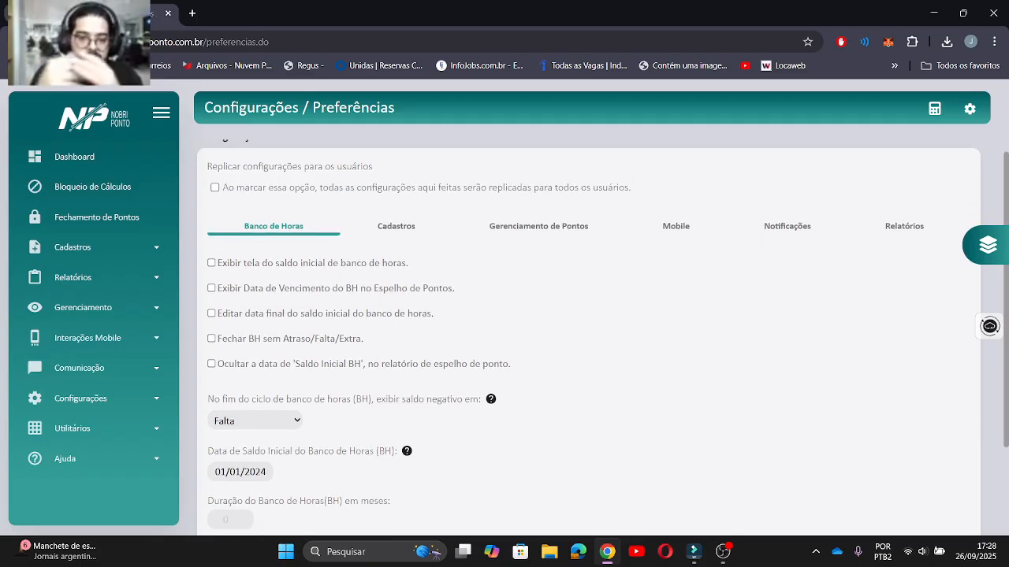
- Review the Banco de Horas preferences, from the display options to the initial balance date, duration and extra percentage
{"action": "scroll", "coordinate": [589, 337], "scroll_direction": "down", "scroll_amount": 1}
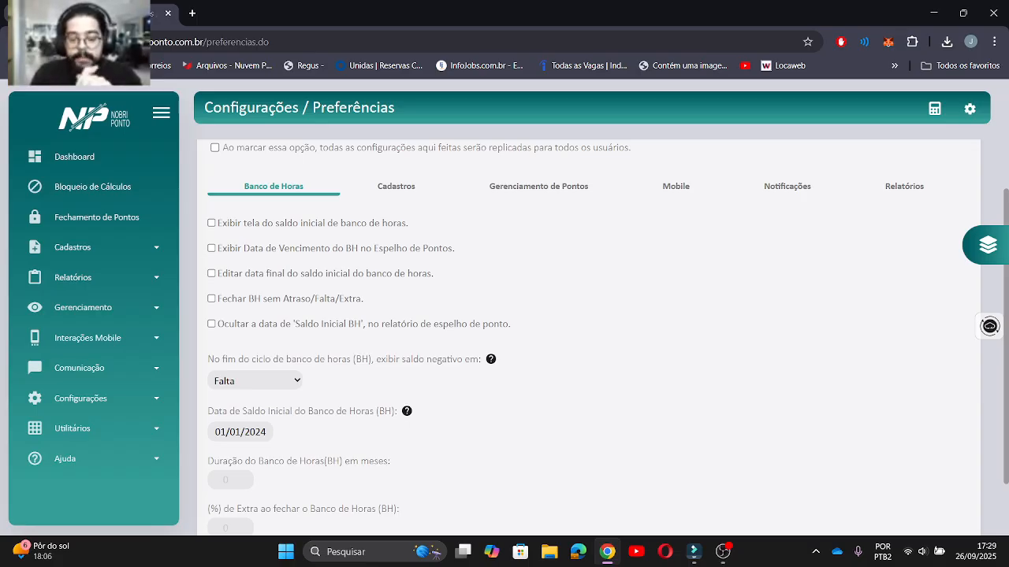
{"action": "scroll", "coordinate": [591, 339], "scroll_direction": "up", "scroll_amount": 1}
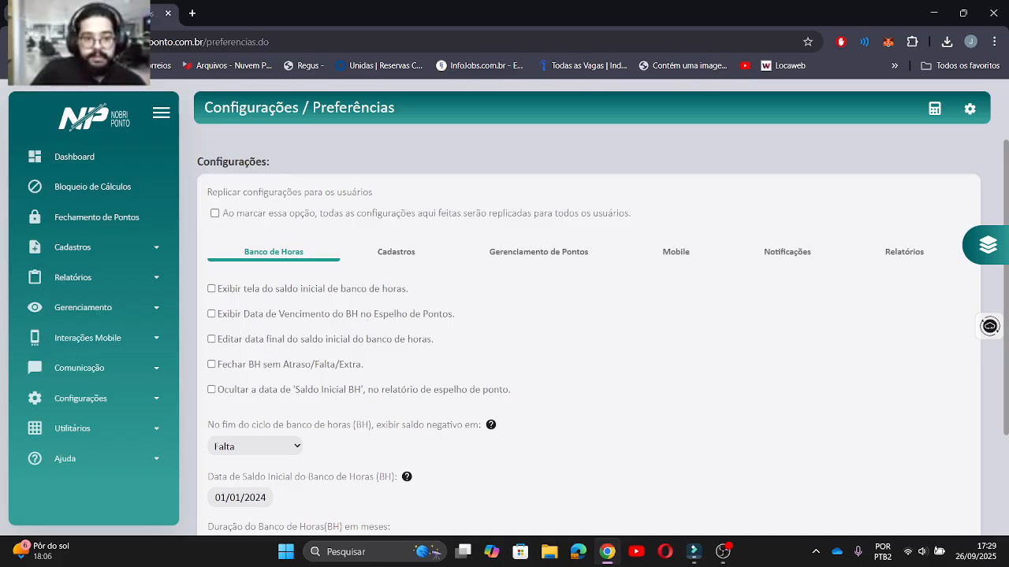
{"action": "scroll", "coordinate": [589, 337], "scroll_direction": "down", "scroll_amount": 1}
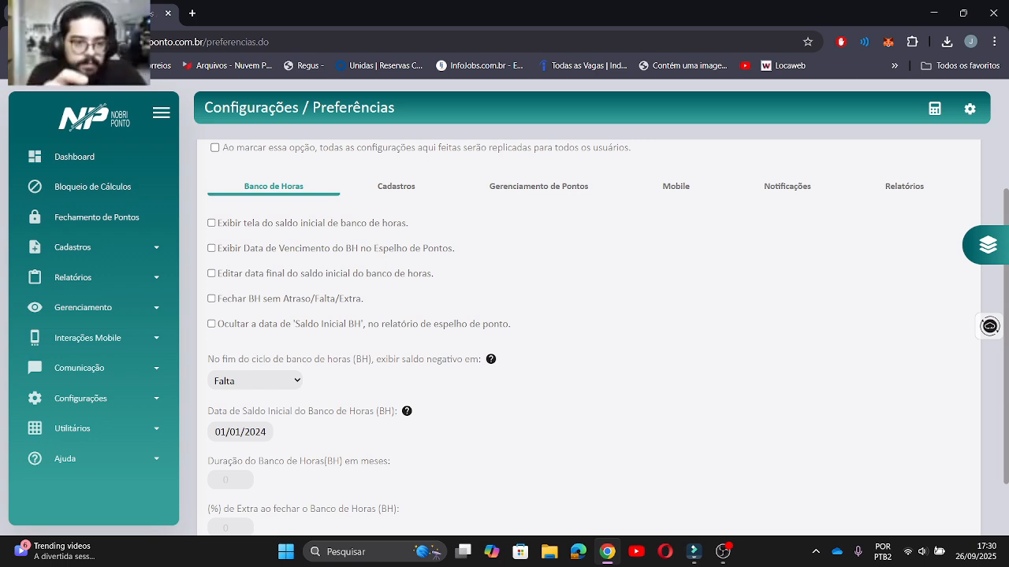
{"action": "scroll", "coordinate": [589, 323], "scroll_direction": "down", "scroll_amount": 1}
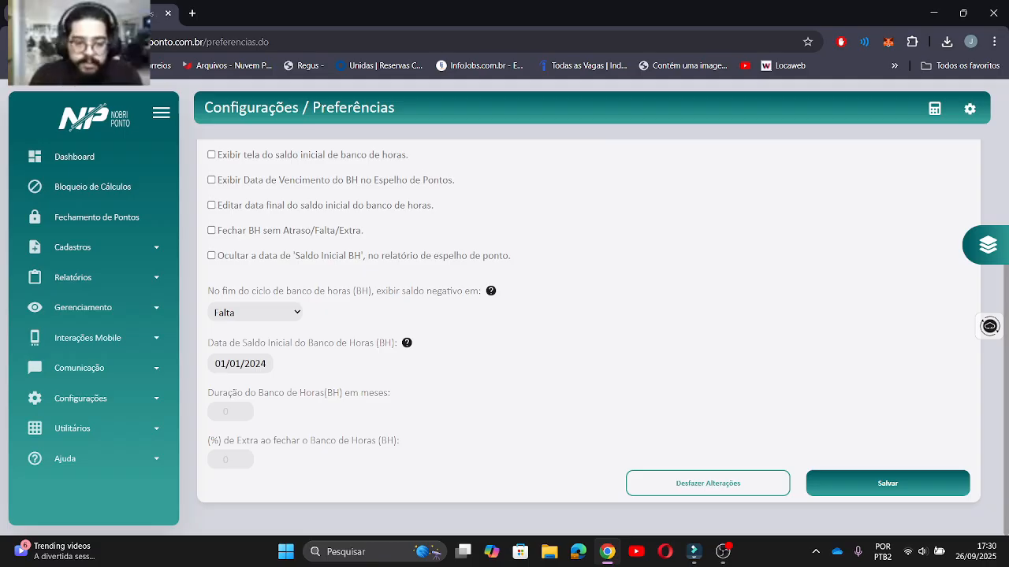
{"action": "scroll", "coordinate": [591, 339], "scroll_direction": "up", "scroll_amount": 1}
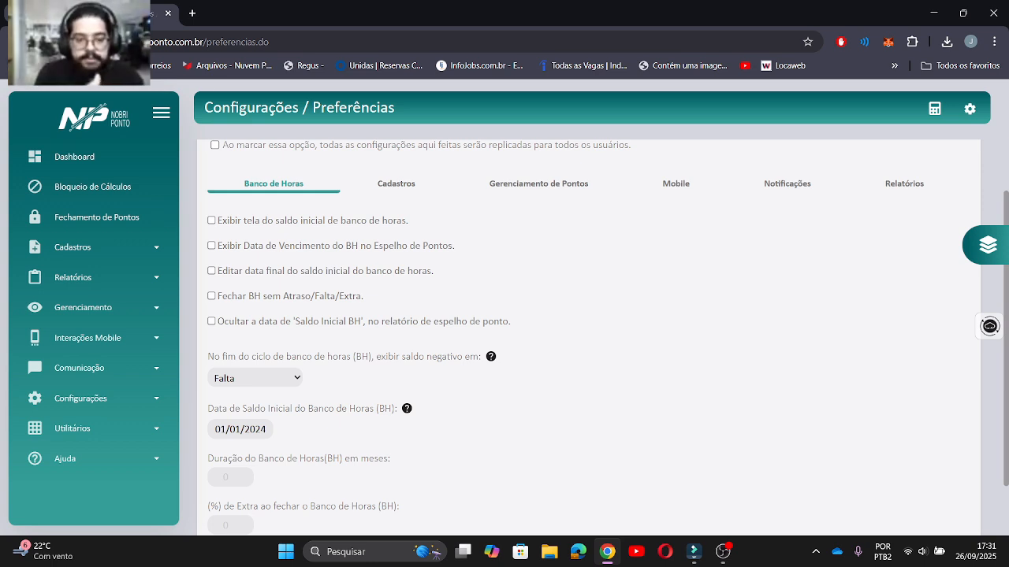
{"action": "scroll", "coordinate": [588, 331], "scroll_direction": "up", "scroll_amount": 1}
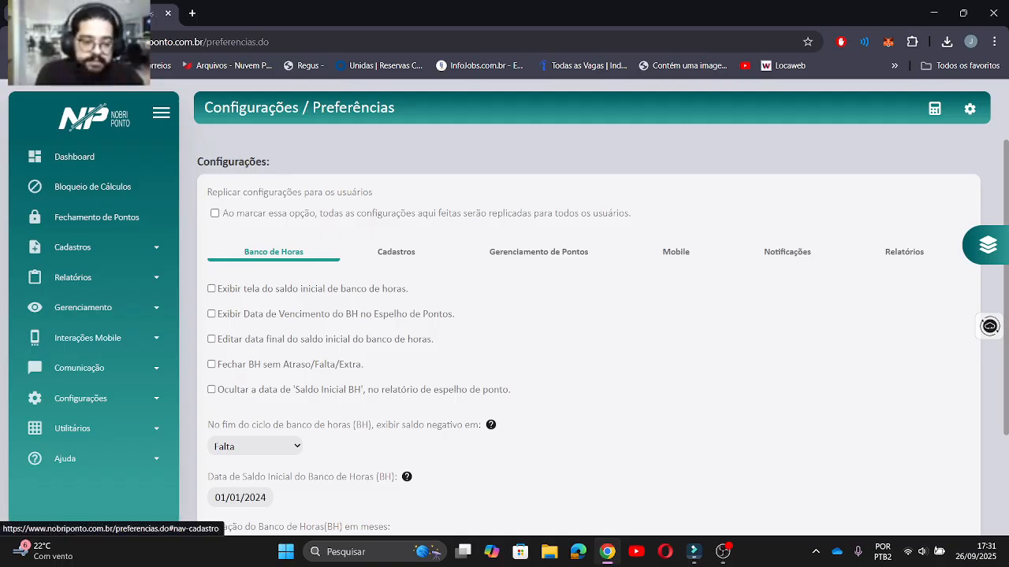
{"action": "scroll", "coordinate": [588, 336], "scroll_direction": "down", "scroll_amount": 2}
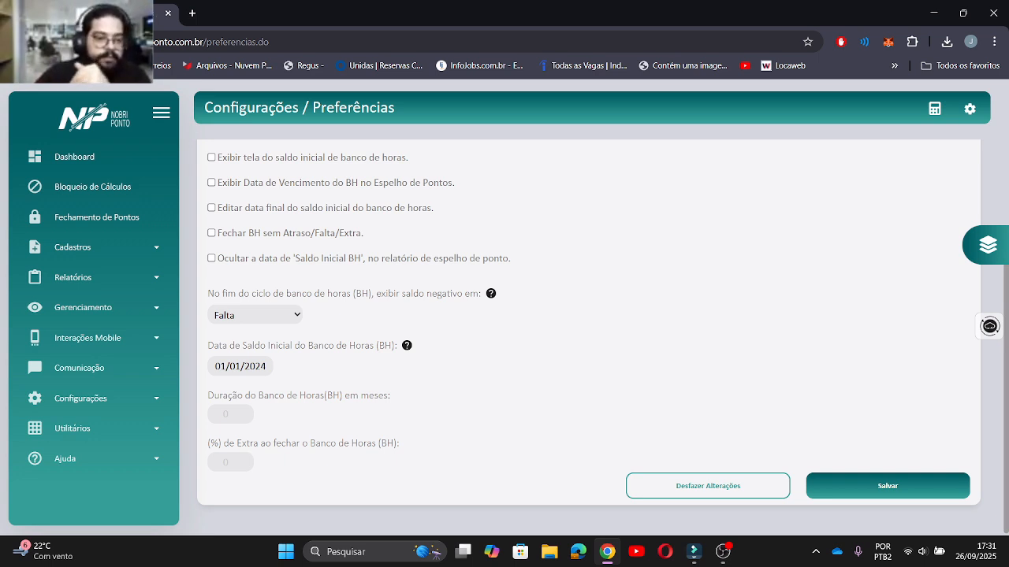
{"action": "scroll", "coordinate": [587, 315], "scroll_direction": "up", "scroll_amount": 1}
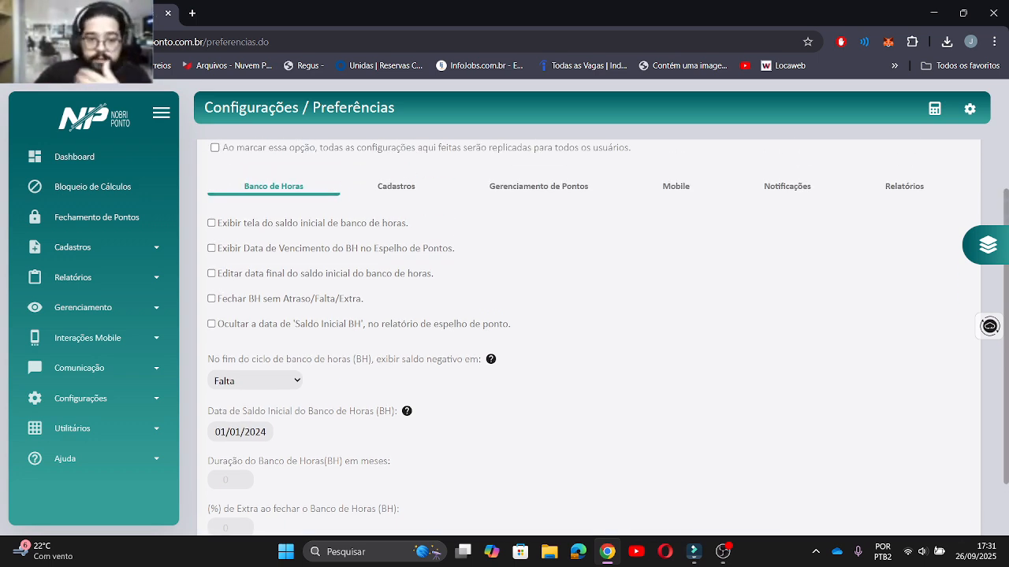
{"action": "scroll", "coordinate": [587, 315], "scroll_direction": "up", "scroll_amount": 1}
- Show the Cadastros preferences and check where the option "Ocultar funcionários demitidos" is located
{"action": "left_click", "coordinate": [396, 252]}
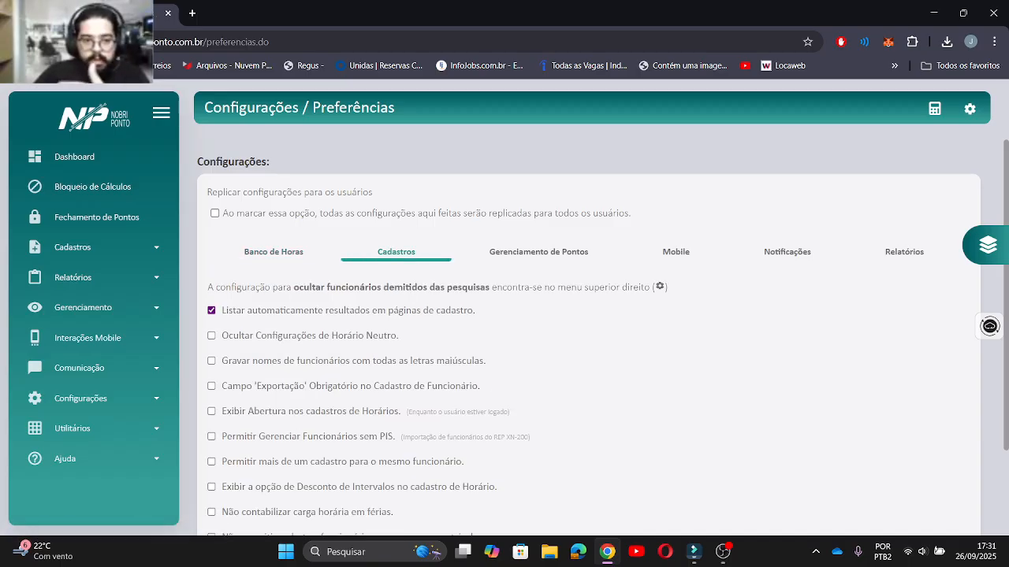
{"action": "scroll", "coordinate": [587, 339], "scroll_direction": "down", "scroll_amount": 1}
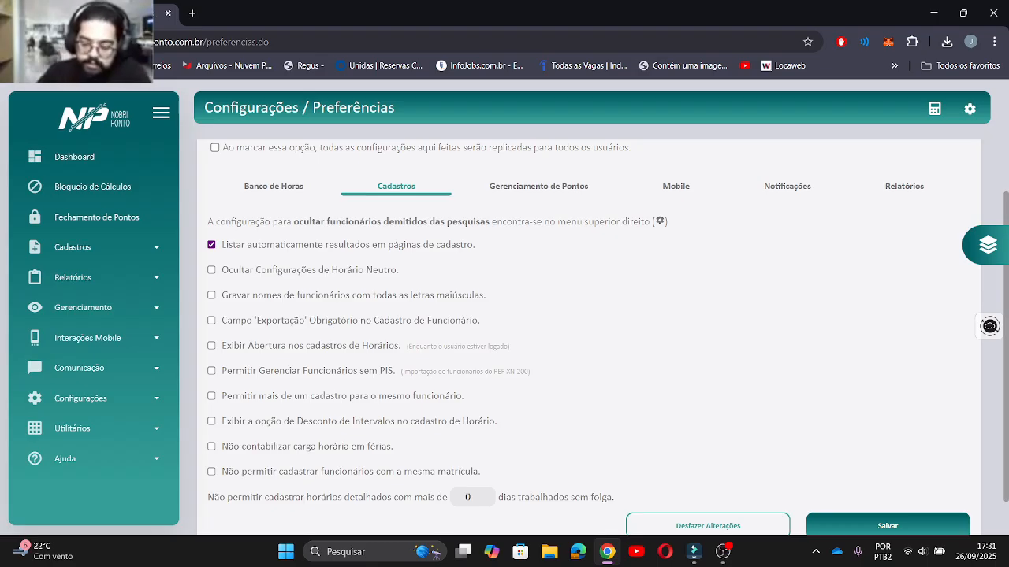
{"action": "scroll", "coordinate": [587, 339], "scroll_direction": "up", "scroll_amount": 1}
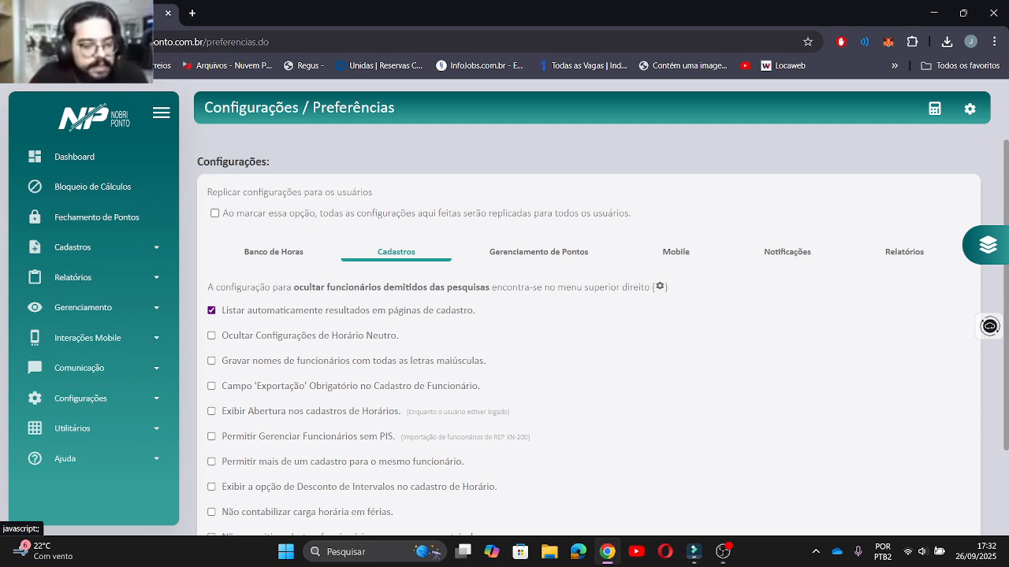
{"action": "left_click", "coordinate": [969, 109]}
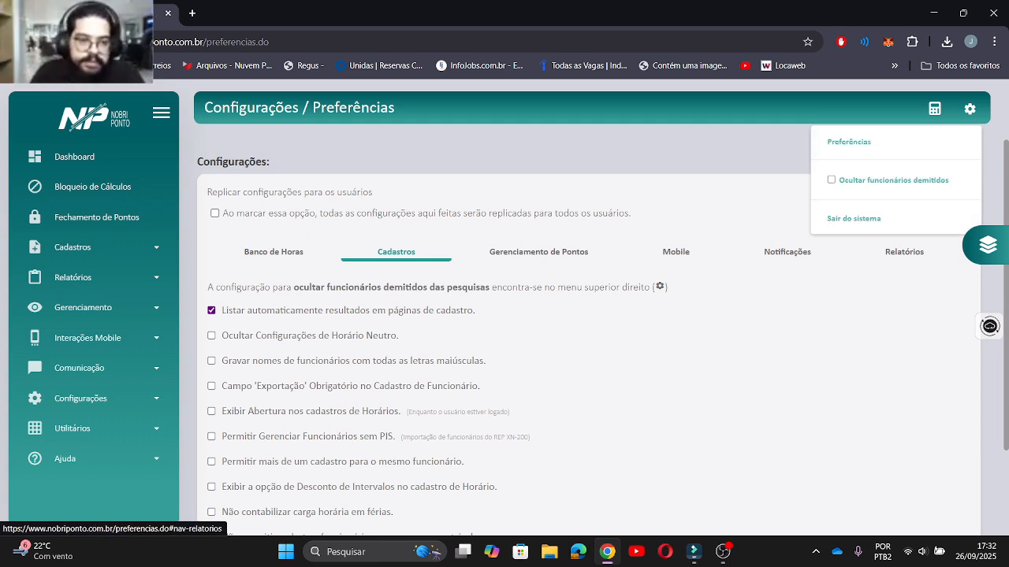
{"action": "left_click", "coordinate": [568, 347]}
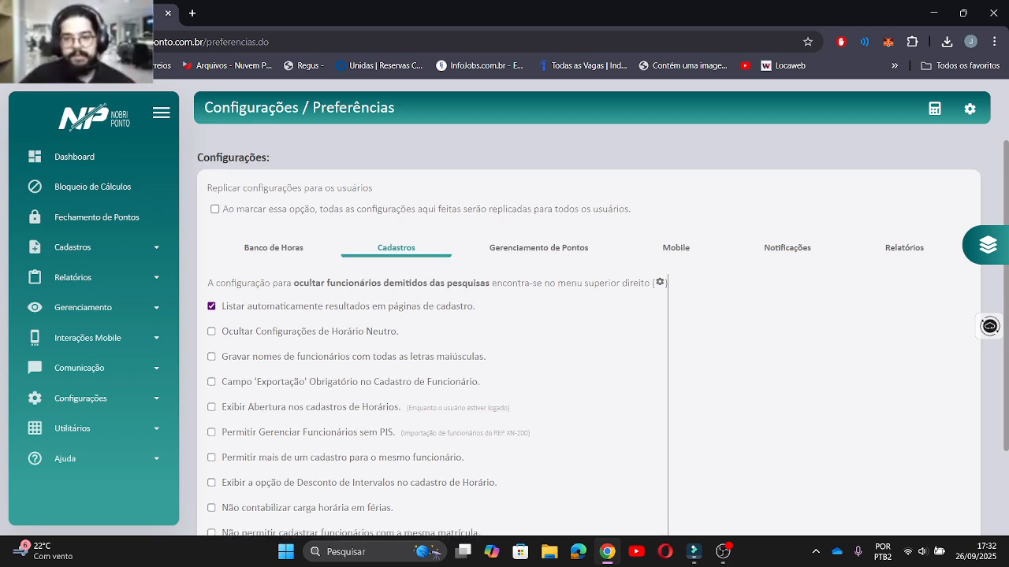
- Review the Cadastros preferences and enable "Ocultar Configurações de Horário Neutro"
{"action": "scroll", "coordinate": [589, 339], "scroll_direction": "down", "scroll_amount": 1}
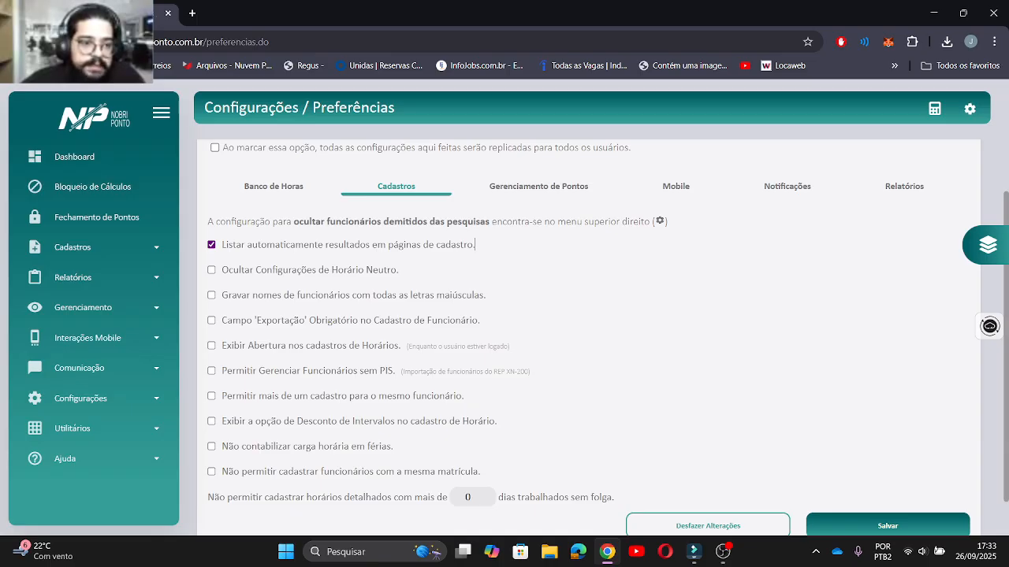
{"action": "scroll", "coordinate": [476, 244], "scroll_direction": "down", "scroll_amount": 1}
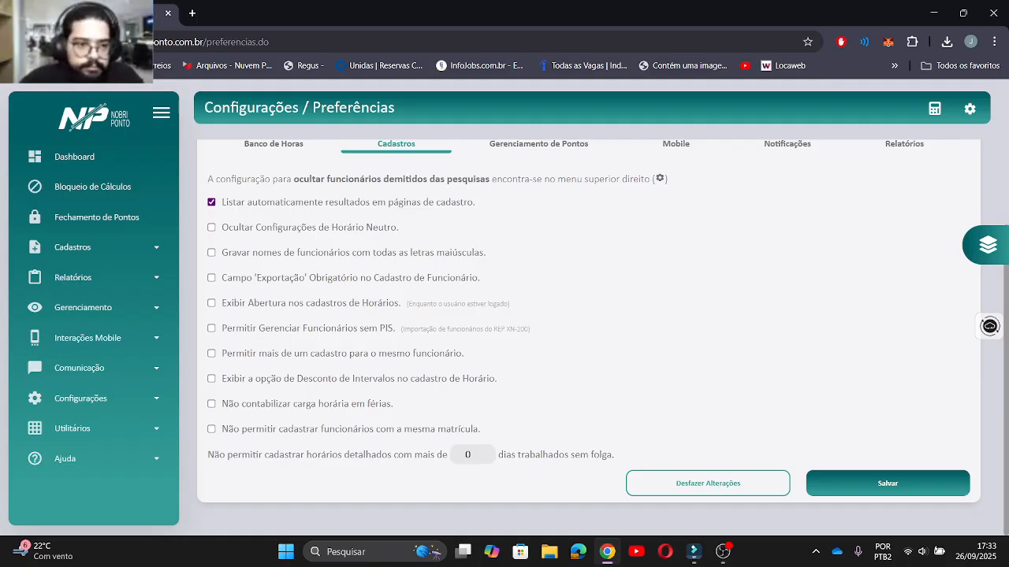
{"action": "scroll", "coordinate": [222, 227], "scroll_direction": "up", "scroll_amount": 2}
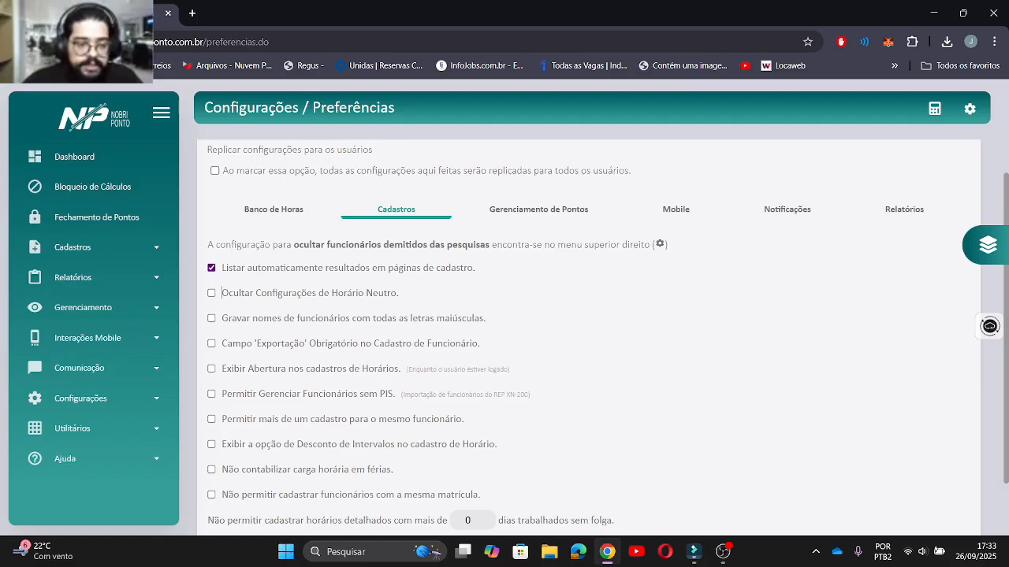
{"action": "scroll", "coordinate": [222, 292], "scroll_direction": "down", "scroll_amount": 2}
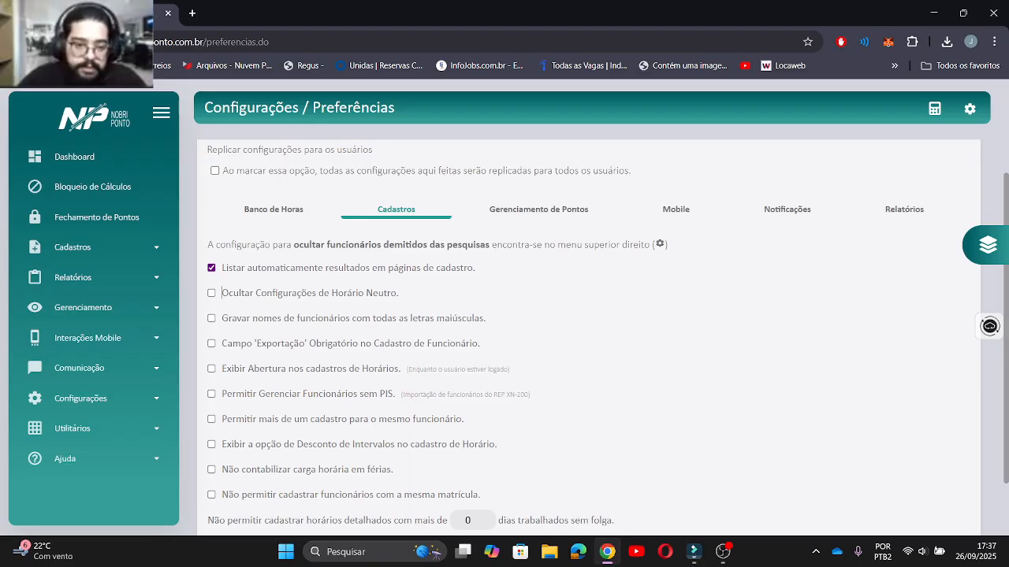
{"action": "scroll", "coordinate": [588, 337], "scroll_direction": "down", "scroll_amount": 1}
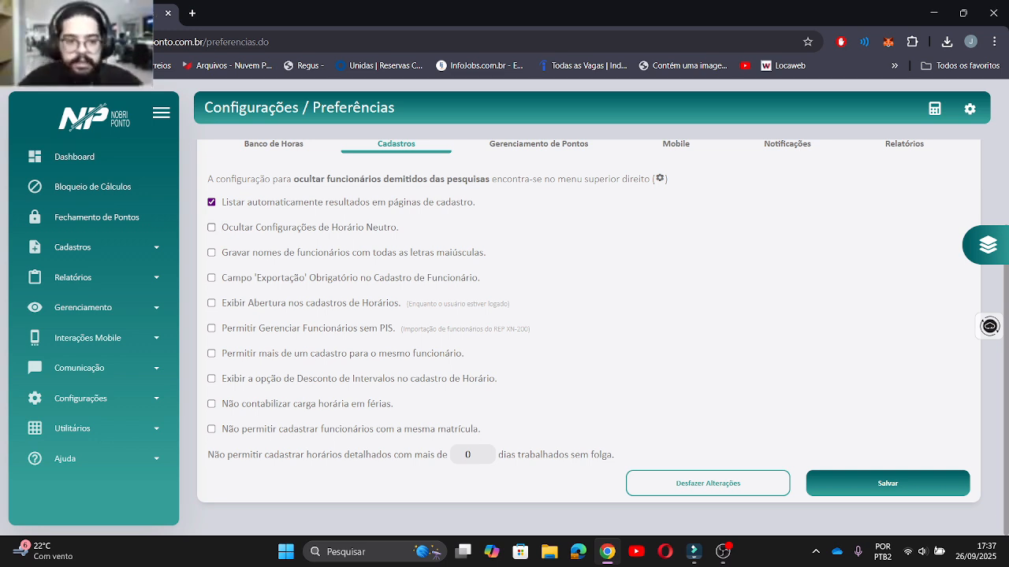
{"action": "left_click", "coordinate": [212, 227]}
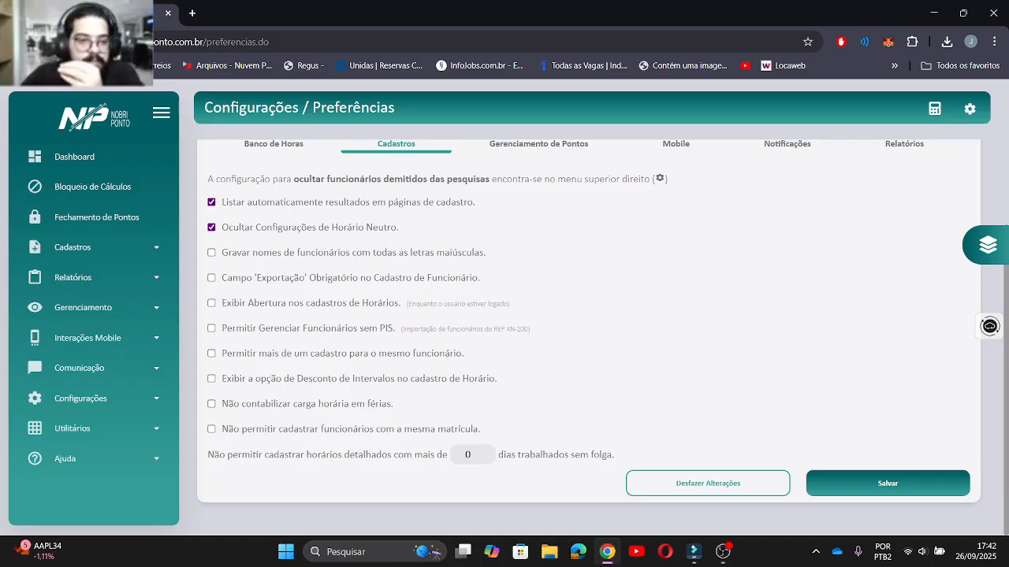
- Enable "Exibir a opção de Desconto de Intervalos no cadastro de Horário" and disable it again
{"action": "left_click", "coordinate": [211, 379]}
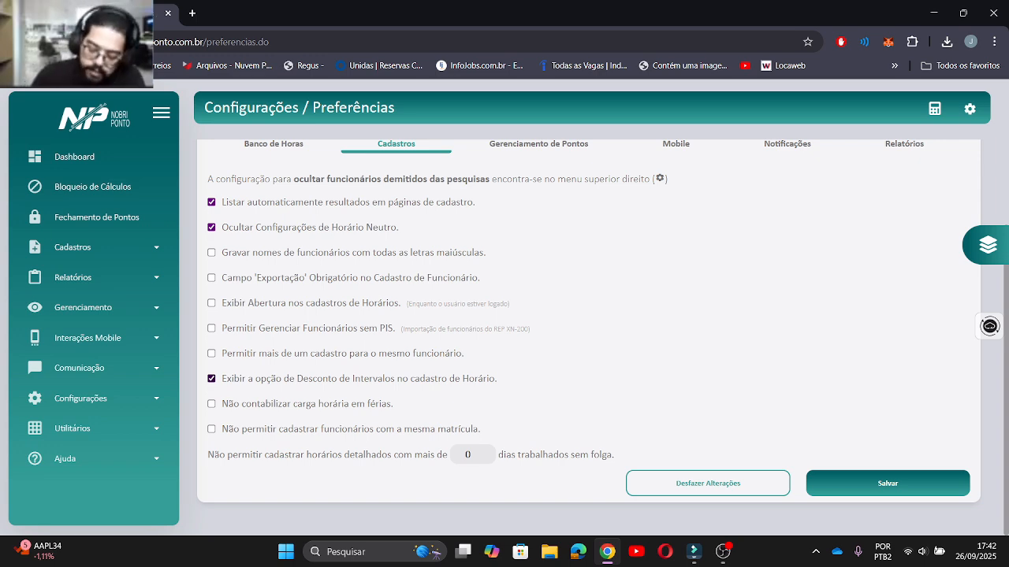
{"action": "left_click", "coordinate": [211, 379]}
{"action": "scroll", "coordinate": [211, 379], "scroll_direction": "up", "scroll_amount": 1}
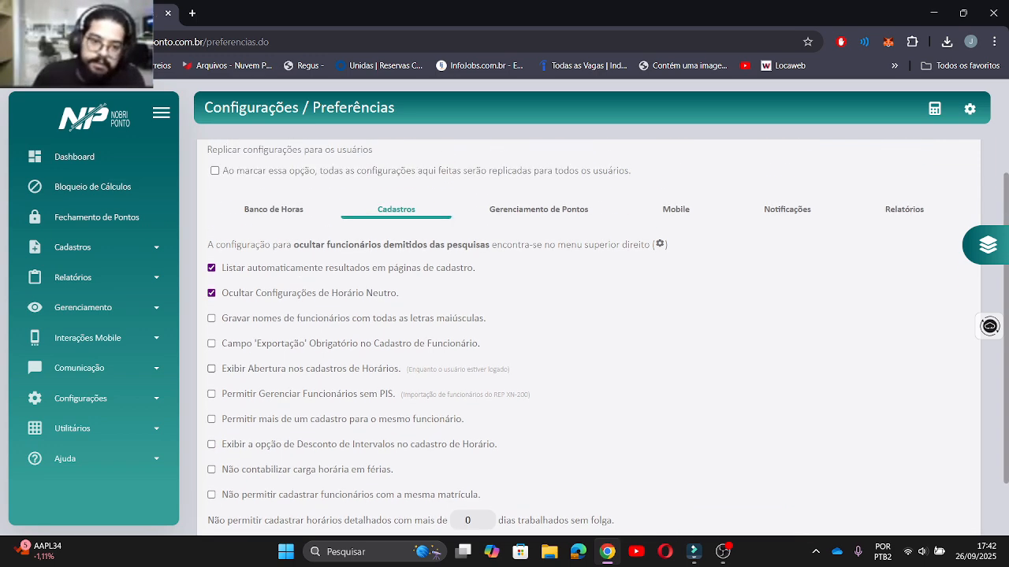
{"action": "left_click", "coordinate": [694, 552]}
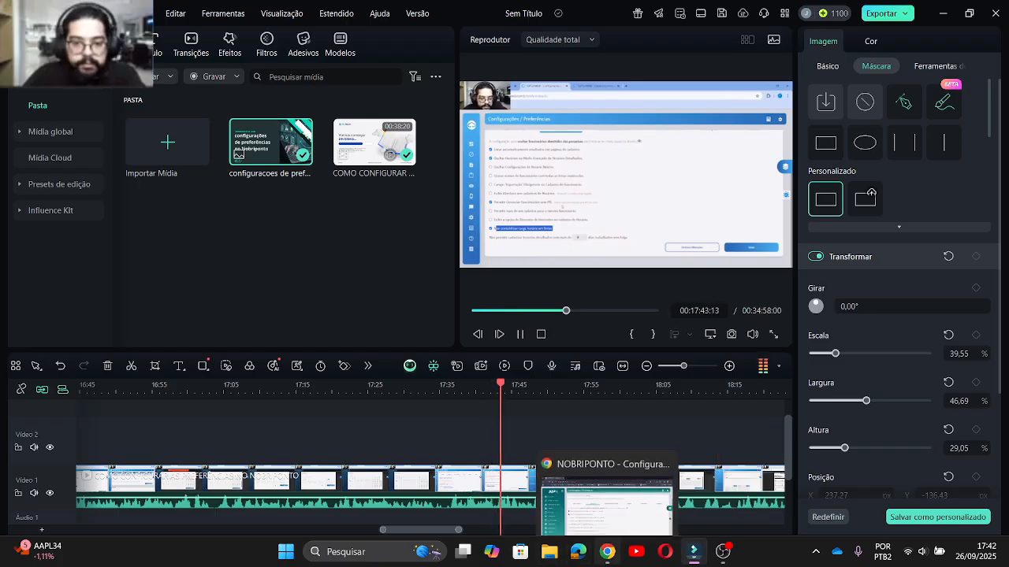
{"action": "left_click", "coordinate": [607, 552]}
{"action": "scroll", "coordinate": [588, 338], "scroll_direction": "down", "scroll_amount": 1}
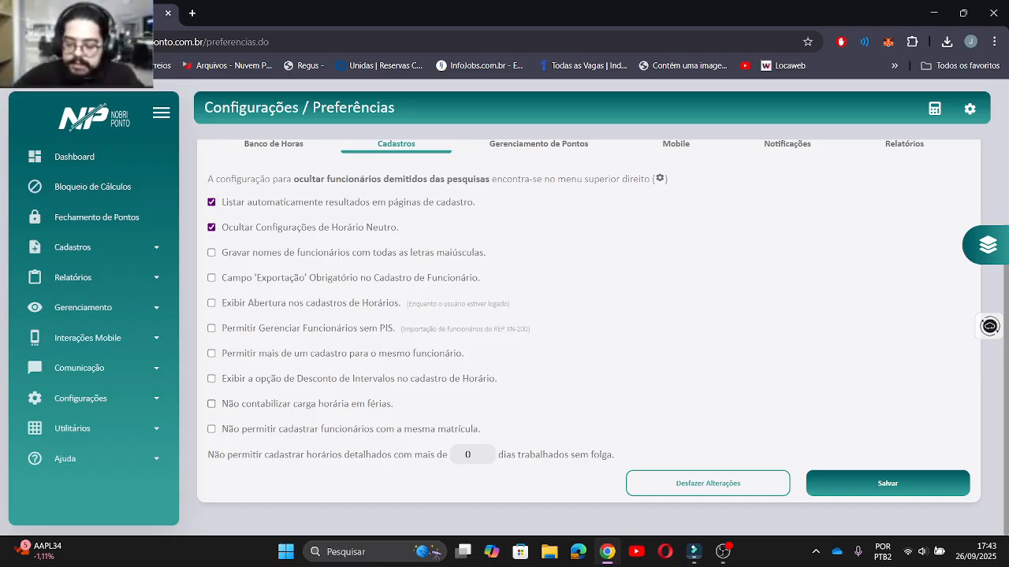
{"action": "scroll", "coordinate": [588, 339], "scroll_direction": "up", "scroll_amount": 1}
- Open the vacation records (Férias) and set both the start and end of the filter period to 15/09/2025
{"action": "left_click", "coordinate": [79, 247]}
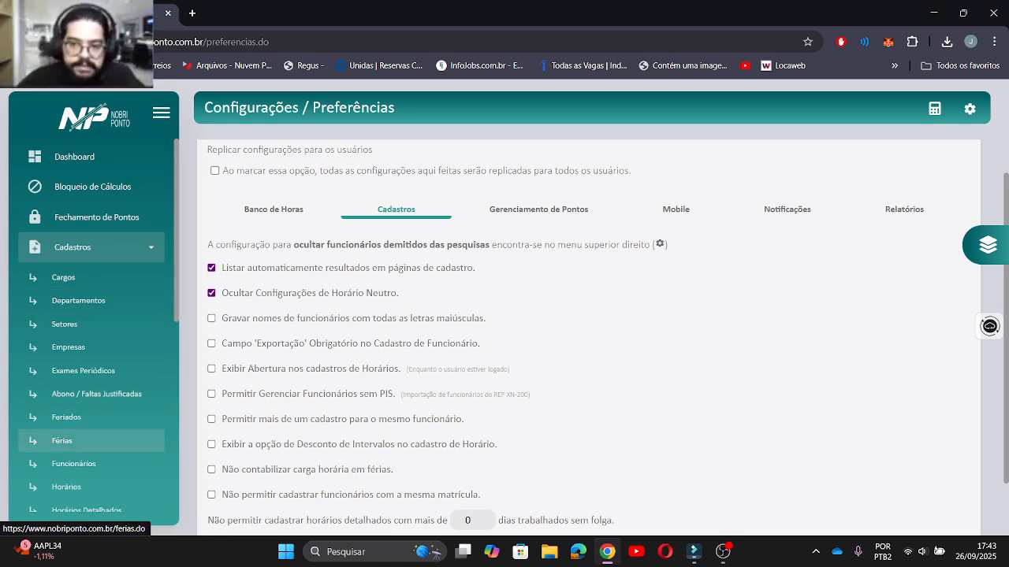
{"action": "left_click", "coordinate": [63, 441]}
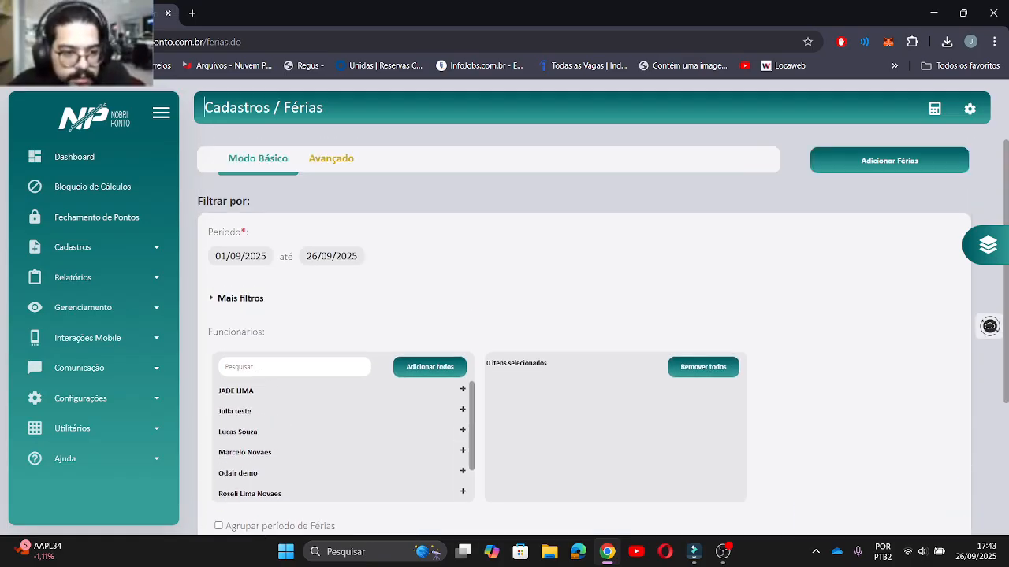
{"action": "left_click", "coordinate": [241, 256]}
{"action": "left_click", "coordinate": [227, 256]}
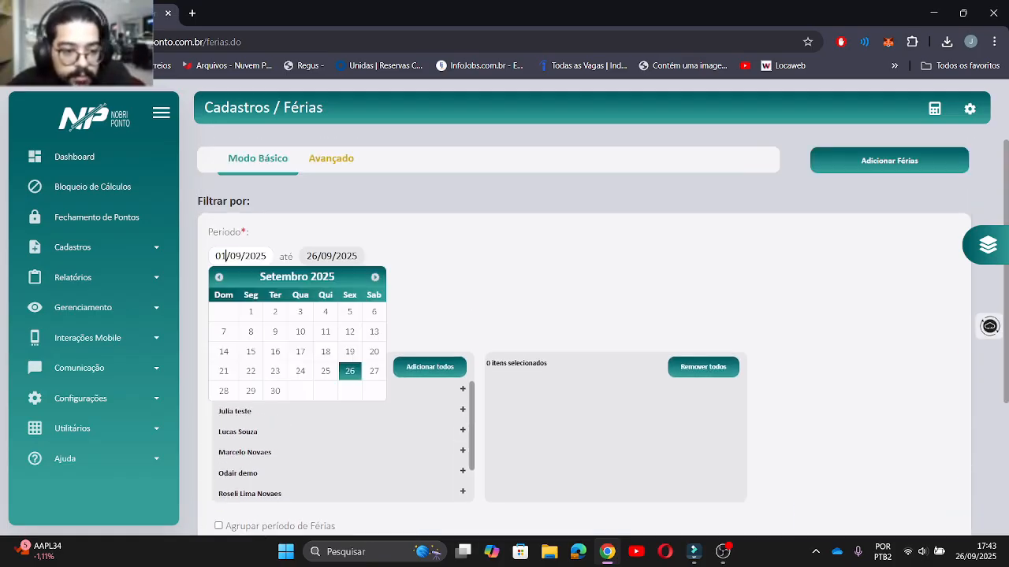
{"action": "left_click", "coordinate": [251, 351]}
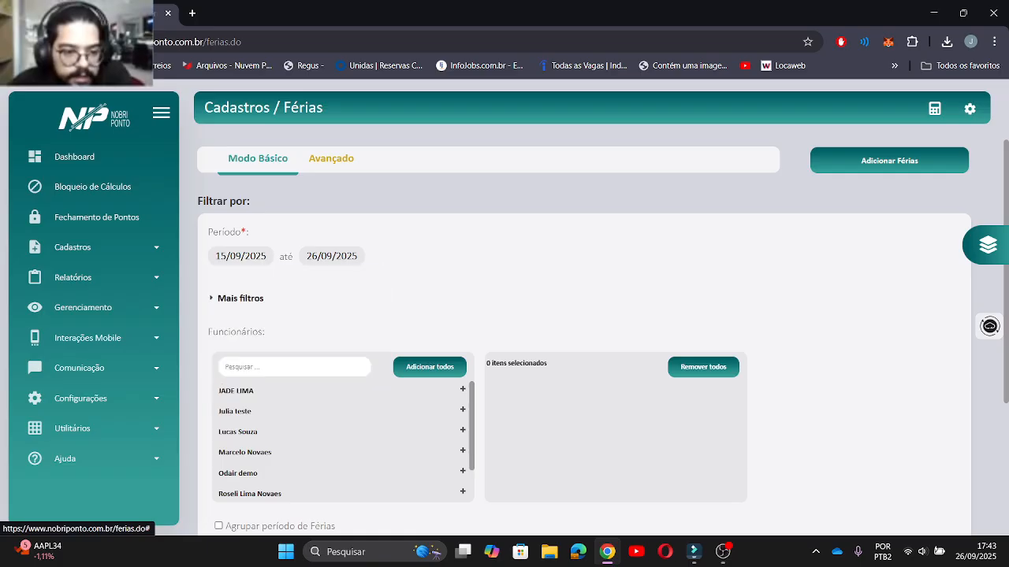
{"action": "scroll", "coordinate": [250, 351], "scroll_direction": "down", "scroll_amount": 1}
{"action": "left_click", "coordinate": [332, 190]}
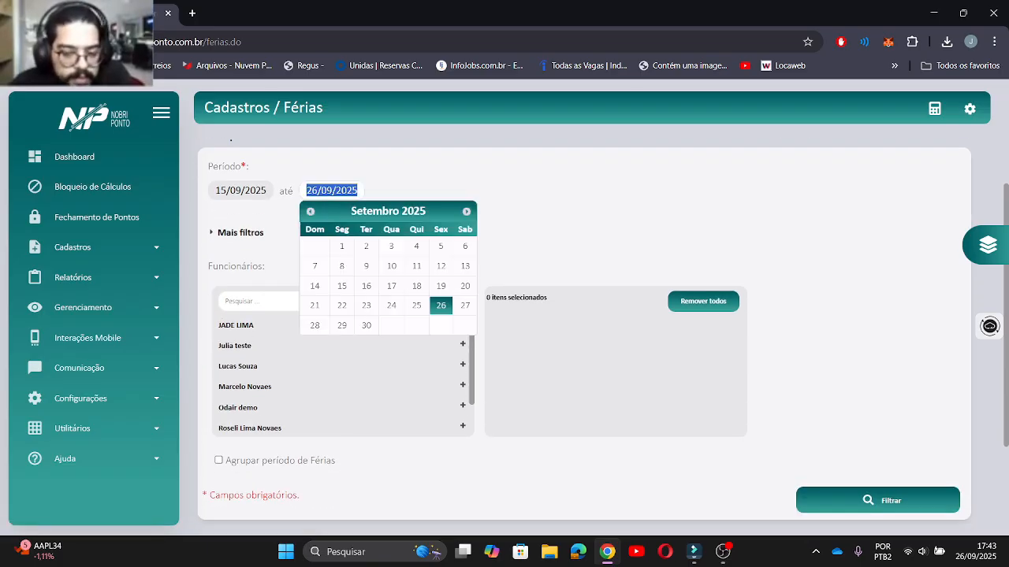
{"action": "left_click", "coordinate": [341, 286]}
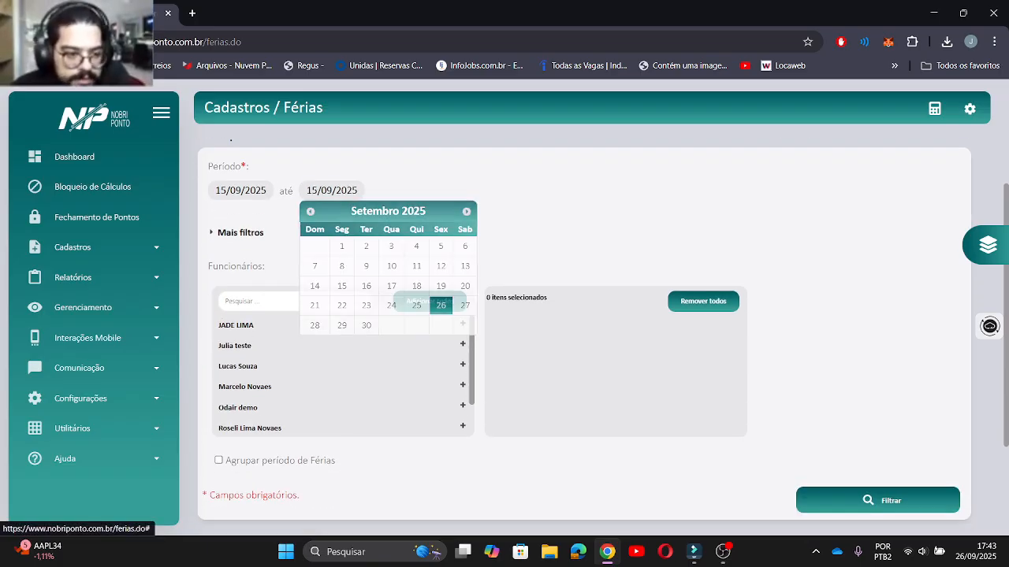
- Add the second listed employee to the vacation filter's selection and look over the remaining filter options
{"action": "scroll", "coordinate": [341, 286], "scroll_direction": "down", "scroll_amount": 1}
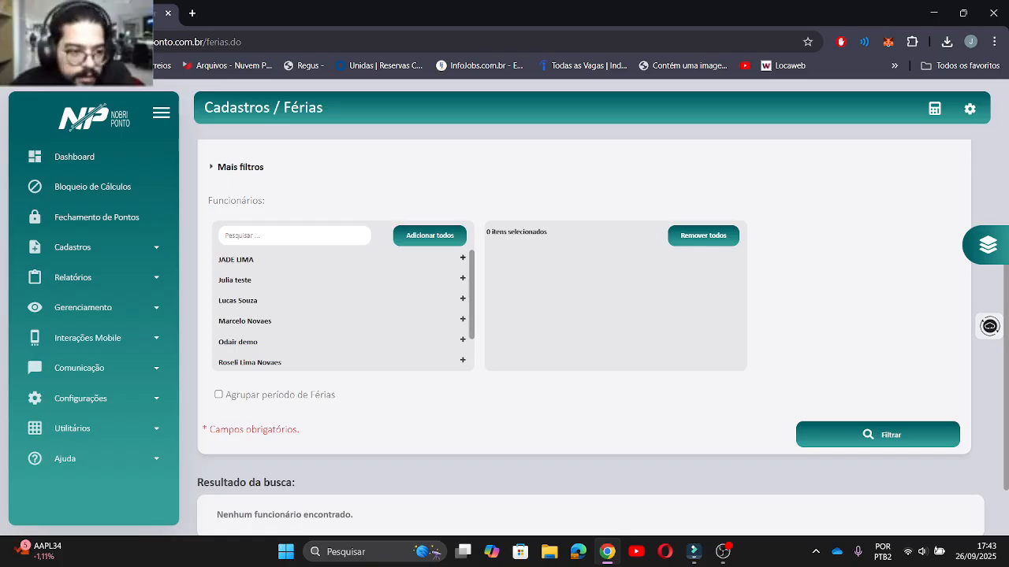
{"action": "left_click", "coordinate": [260, 280]}
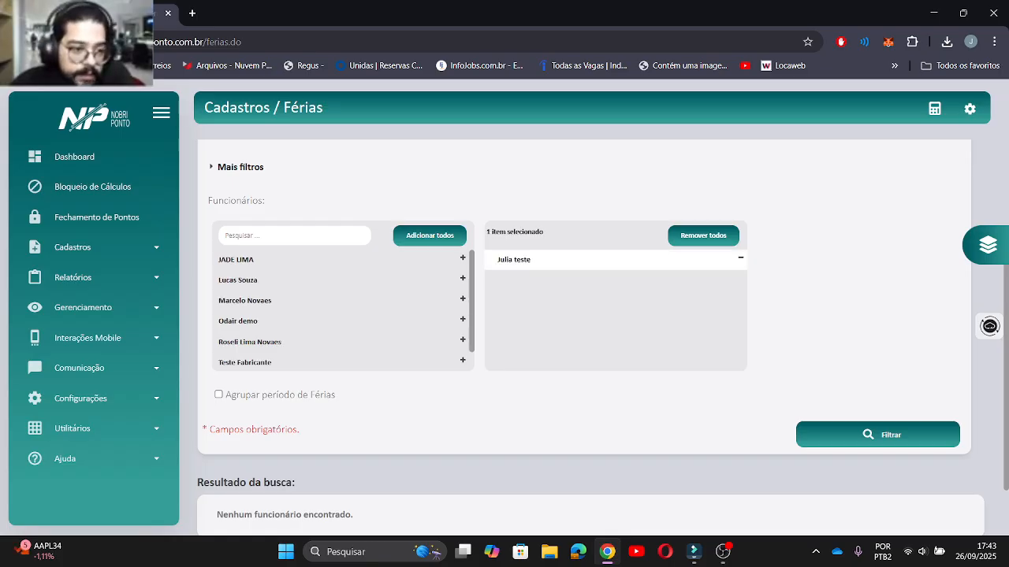
{"action": "scroll", "coordinate": [261, 281], "scroll_direction": "down", "scroll_amount": 1}
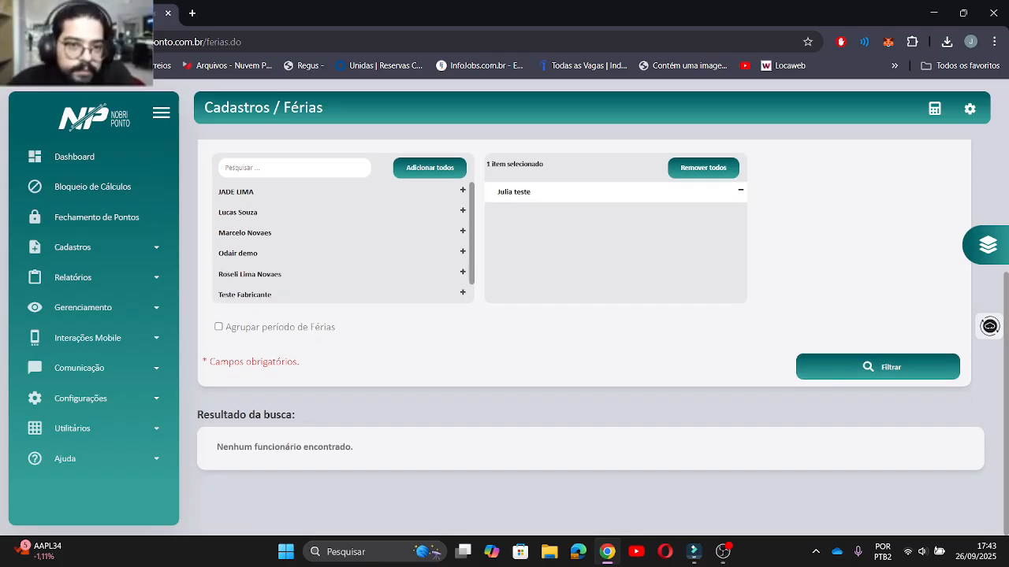
{"action": "scroll", "coordinate": [602, 341], "scroll_direction": "up", "scroll_amount": 1}
{"action": "scroll", "coordinate": [603, 341], "scroll_direction": "down", "scroll_amount": 1}
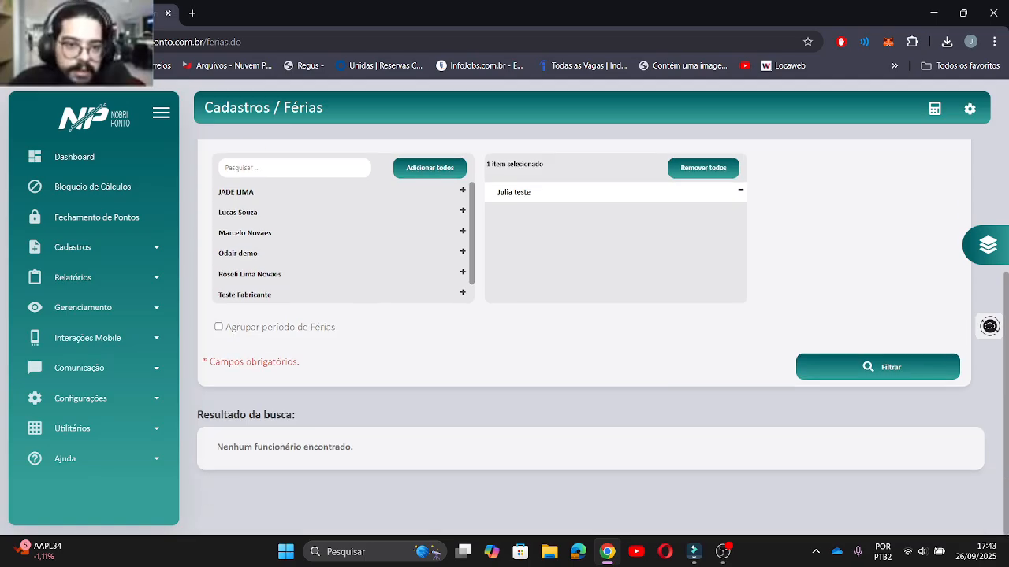
{"action": "scroll", "coordinate": [603, 341], "scroll_direction": "up", "scroll_amount": 3}
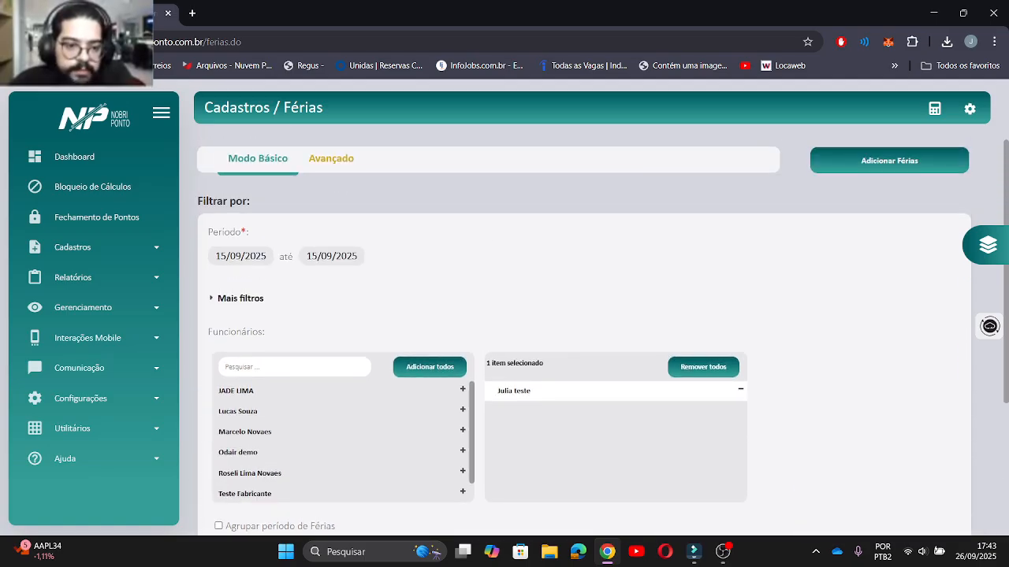
- Open the form for adding vacations, review its period and employee fields, and close it without saving
{"action": "left_click", "coordinate": [889, 159]}
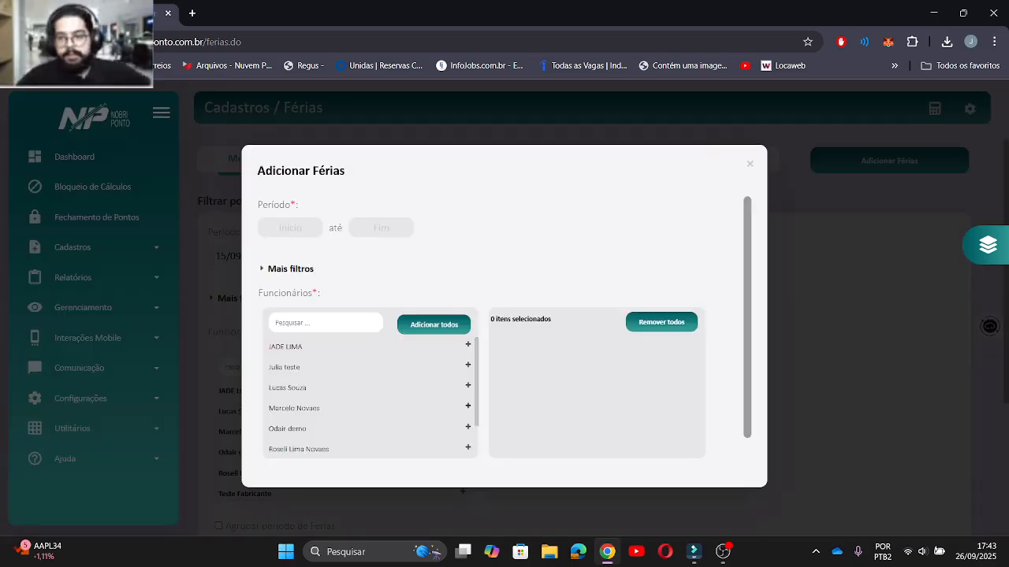
{"action": "scroll", "coordinate": [505, 336], "scroll_direction": "down", "scroll_amount": 1}
{"action": "scroll", "coordinate": [504, 337], "scroll_direction": "up", "scroll_amount": 1}
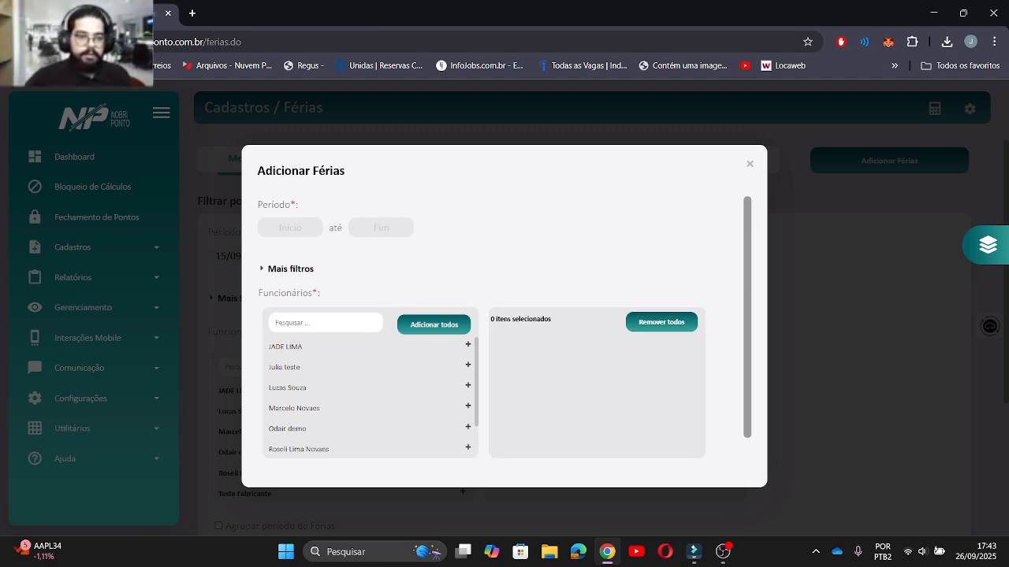
{"action": "key", "text": "Escape"}
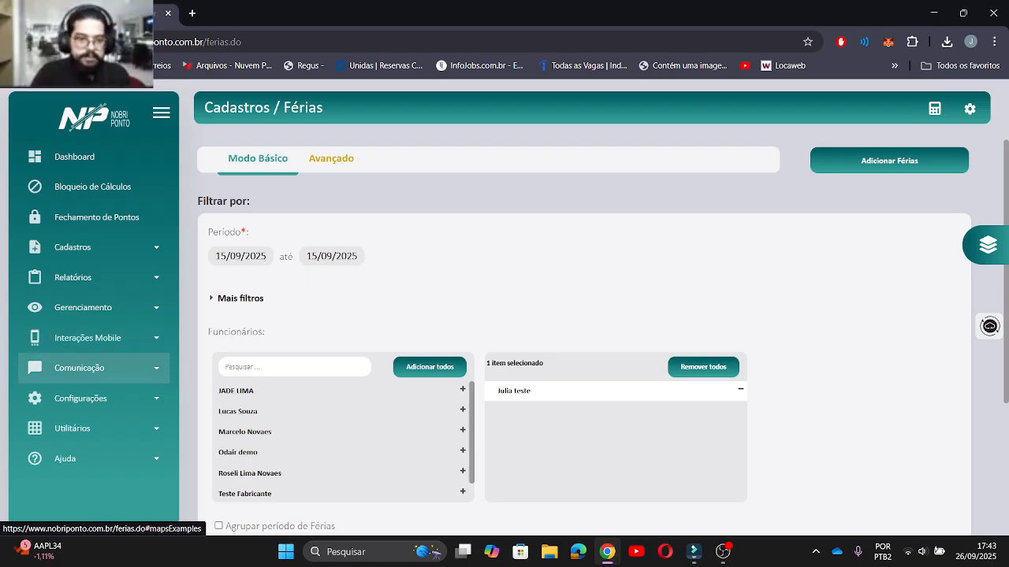
- Return to the Cadastros preferences, set the limit of days worked without a day off to 1 and reset it to 0
{"action": "left_click", "coordinate": [87, 12]}
{"action": "scroll", "coordinate": [583, 336], "scroll_direction": "down", "scroll_amount": 1}
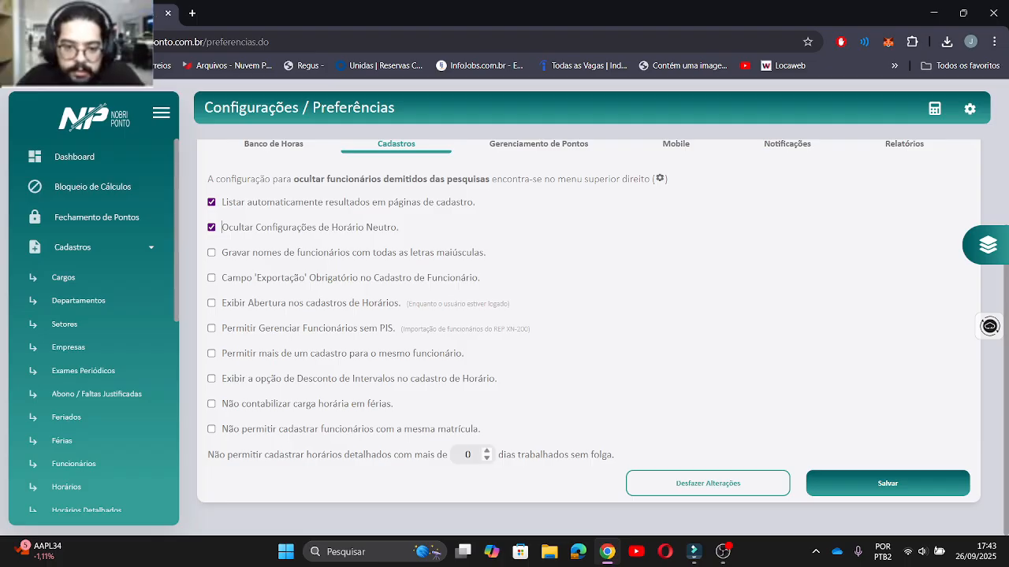
{"action": "left_click", "coordinate": [487, 451]}
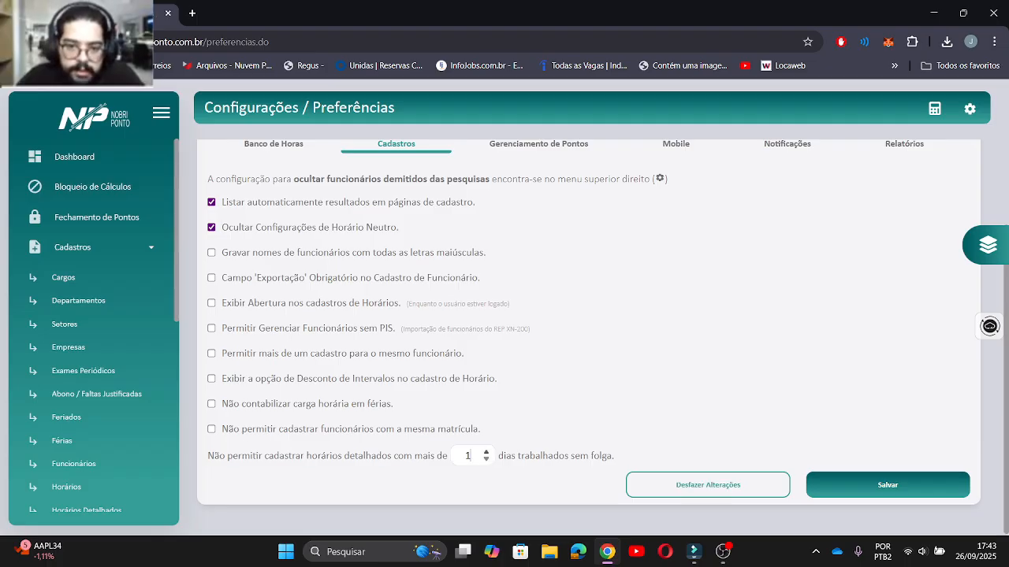
{"action": "left_click", "coordinate": [486, 451]}
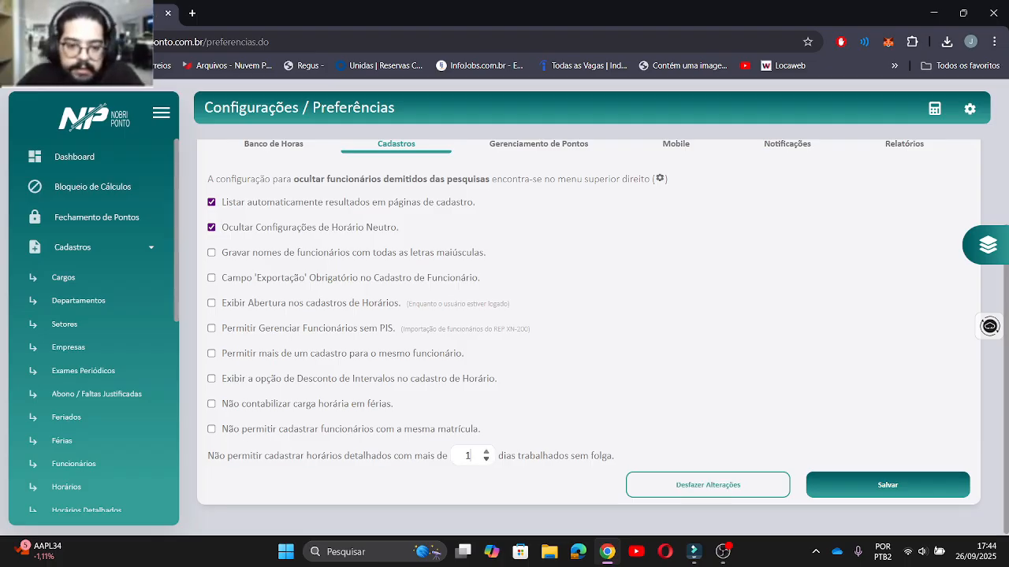
{"action": "left_click", "coordinate": [486, 458]}
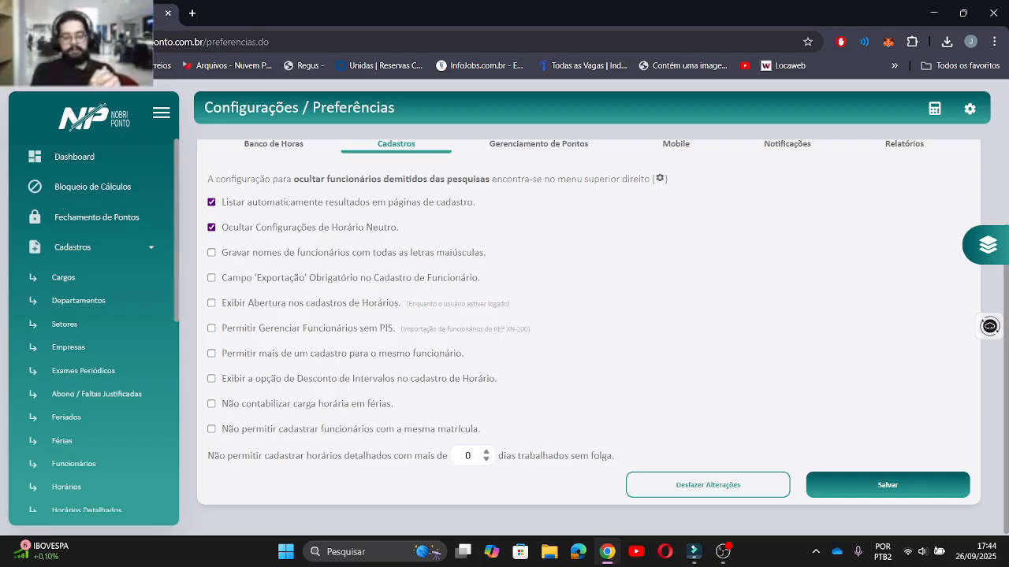
{"action": "scroll", "coordinate": [588, 338], "scroll_direction": "up", "scroll_amount": 2}
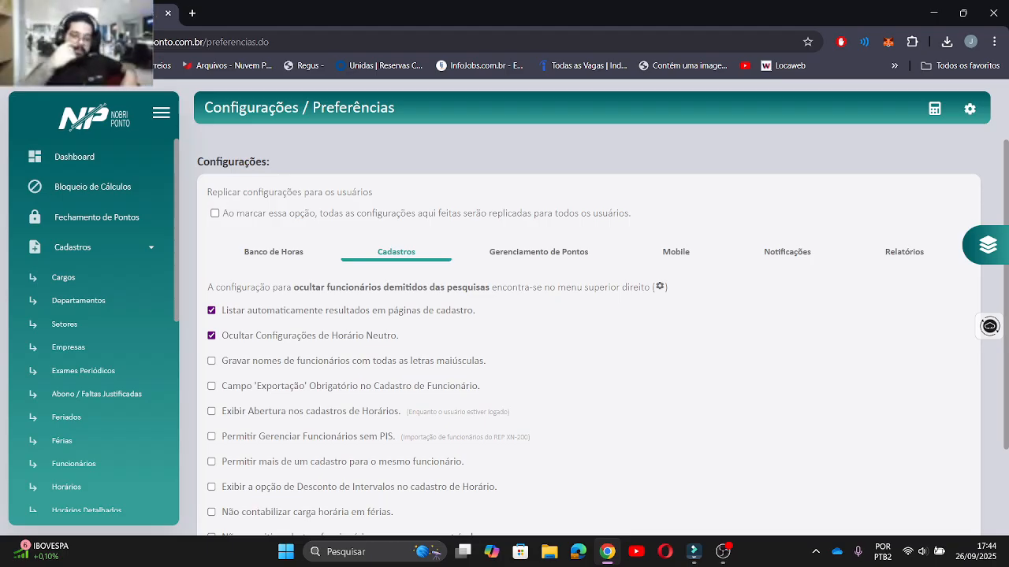
- Show the Gerenciamento de Pontos preferences, check the reference video in the video editor and return to the browser
{"action": "left_click", "coordinate": [538, 251]}
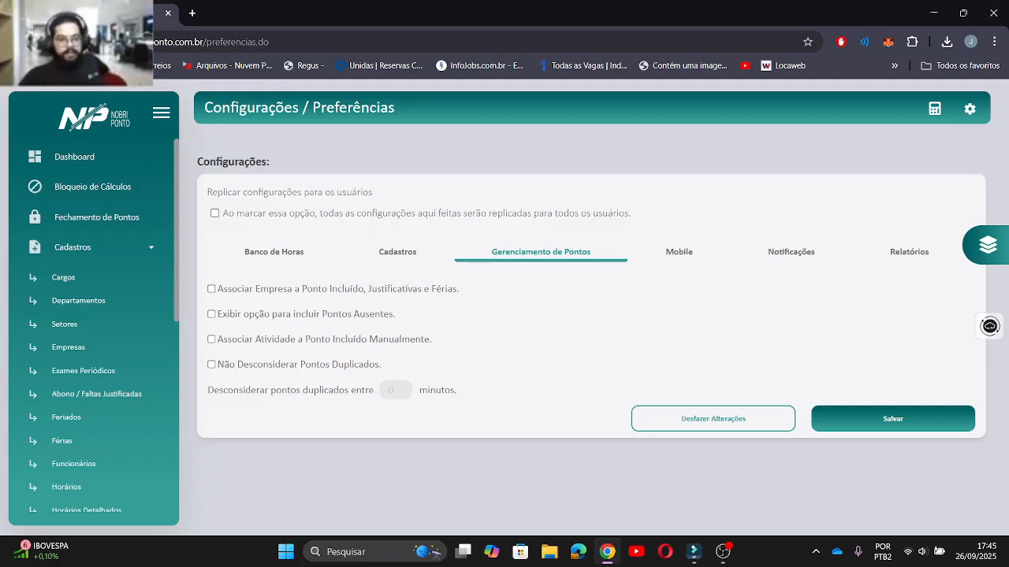
{"action": "left_click", "coordinate": [694, 552]}
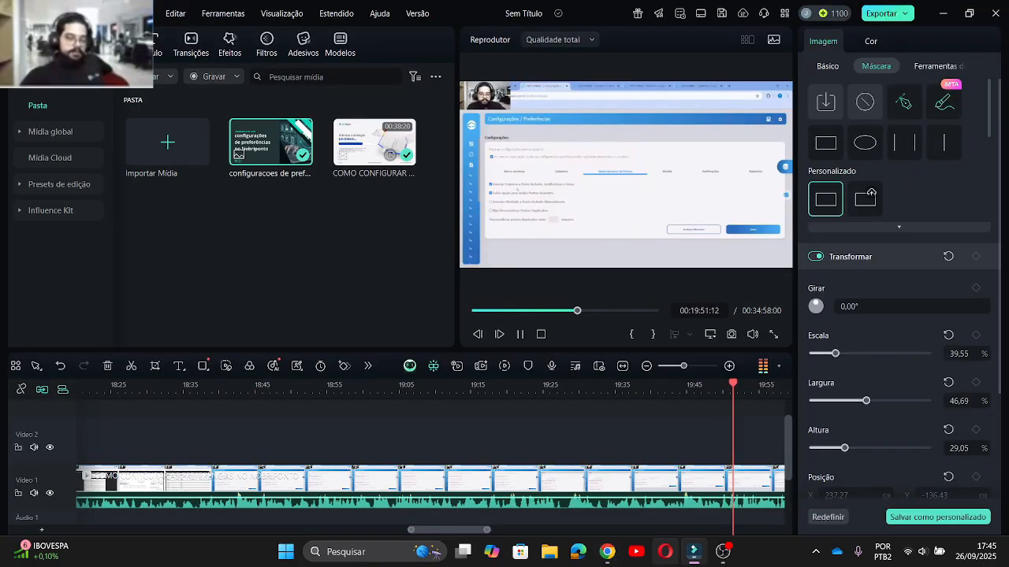
{"action": "left_click", "coordinate": [607, 552]}
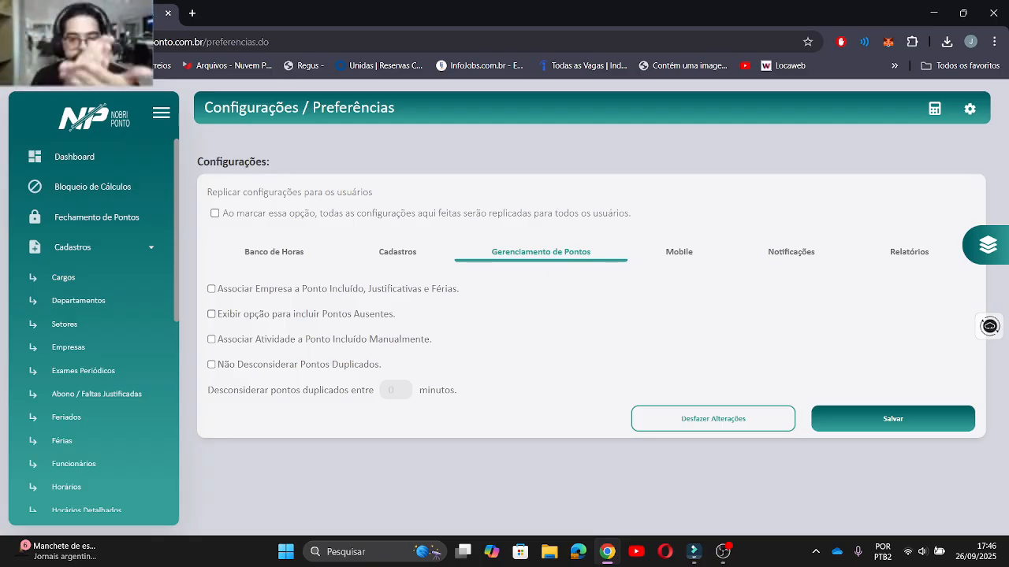
- Enable and disable again "Associar Atividade a Ponto Incluído Manualmente" and "Não Desconsiderar Pontos Duplicados", and point out the duplicate-punch minutes setting
{"action": "left_click", "coordinate": [211, 340]}
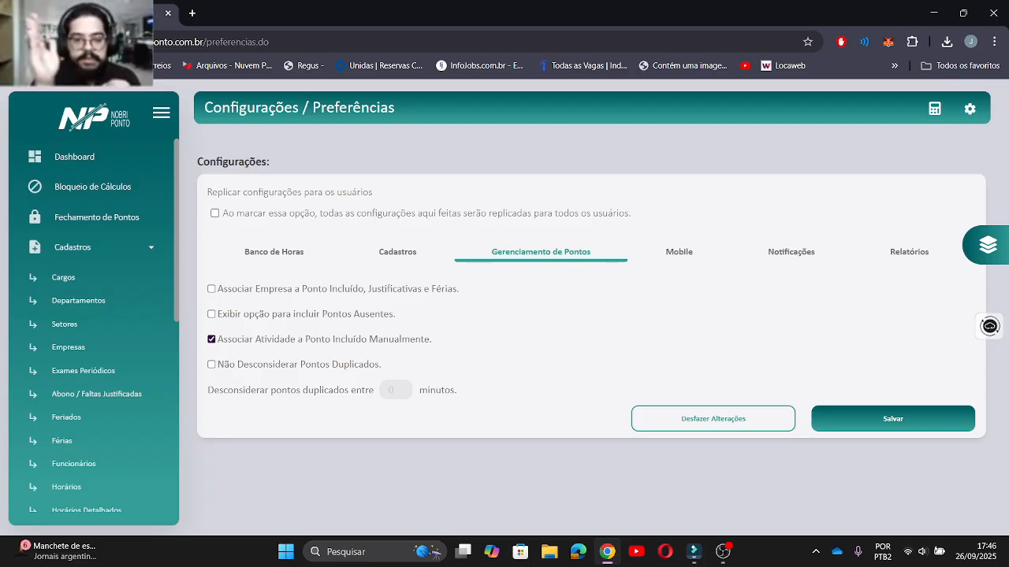
{"action": "left_click", "coordinate": [211, 340]}
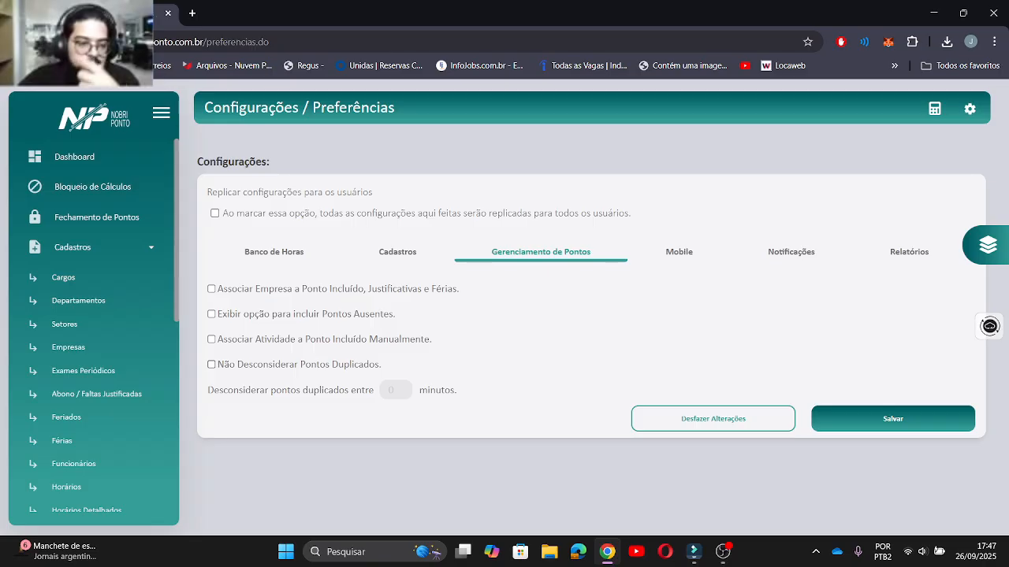
{"action": "left_click", "coordinate": [211, 365]}
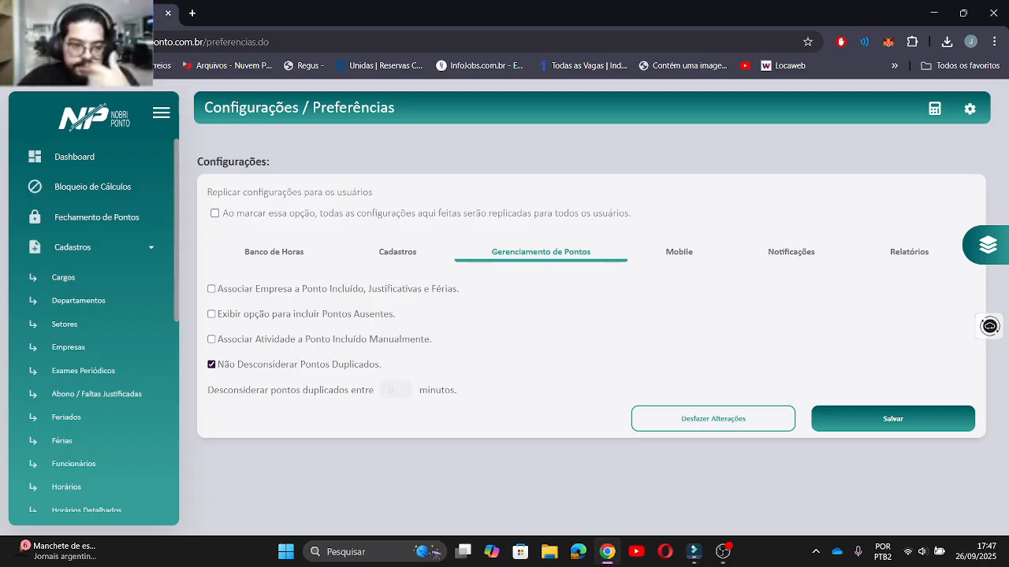
{"action": "left_click", "coordinate": [211, 365]}
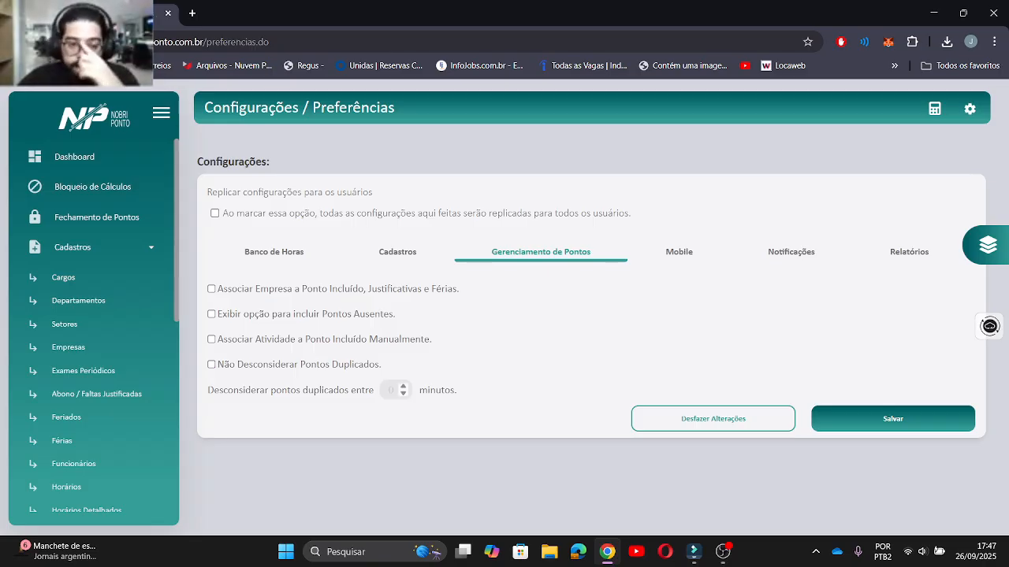
{"action": "left_click", "coordinate": [390, 391]}
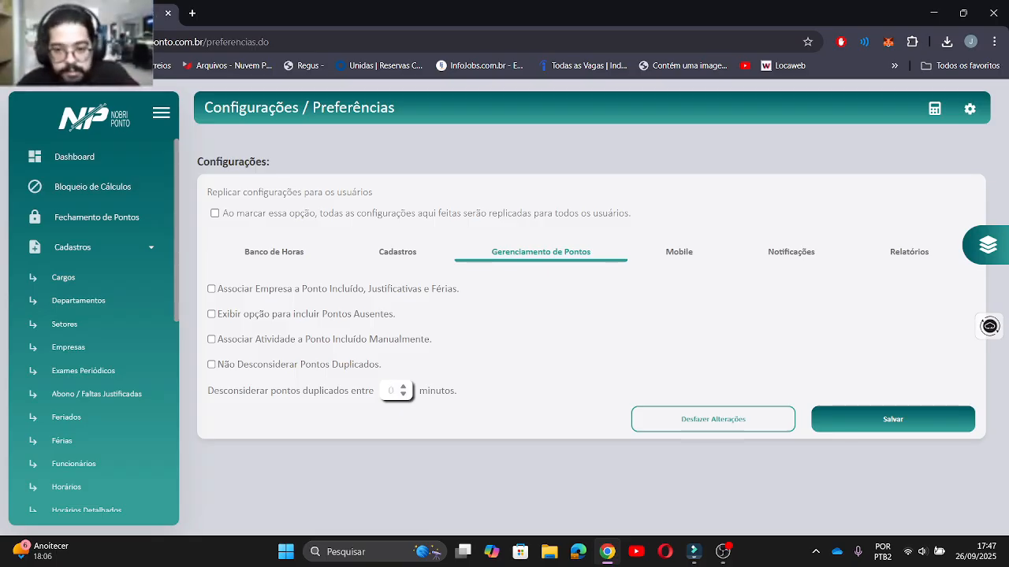
- Show the Mobile preferences and examine the available time zones, keeping Fuso Horário at "Selecione"
{"action": "left_click", "coordinate": [678, 251]}
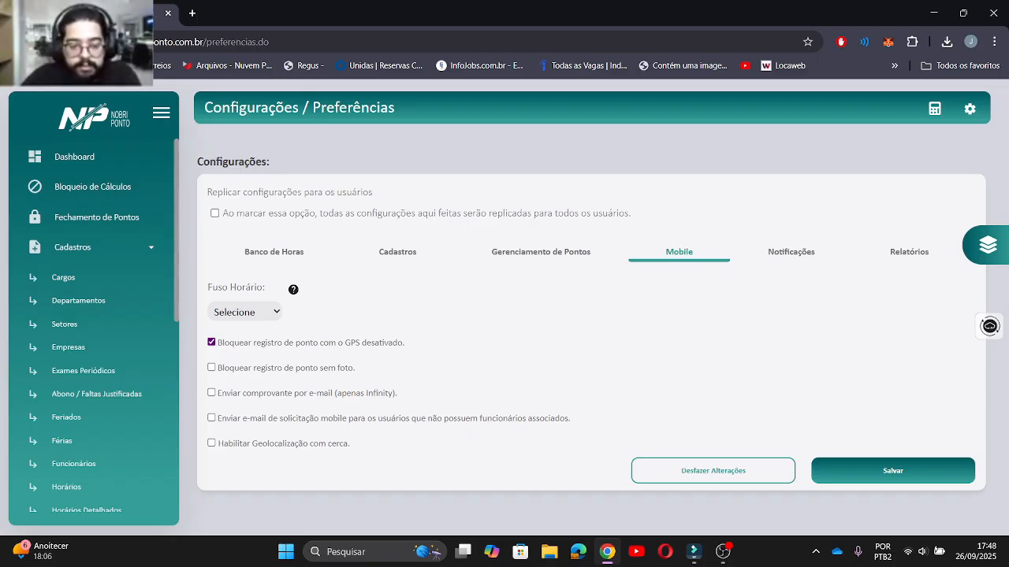
{"action": "left_click", "coordinate": [245, 312]}
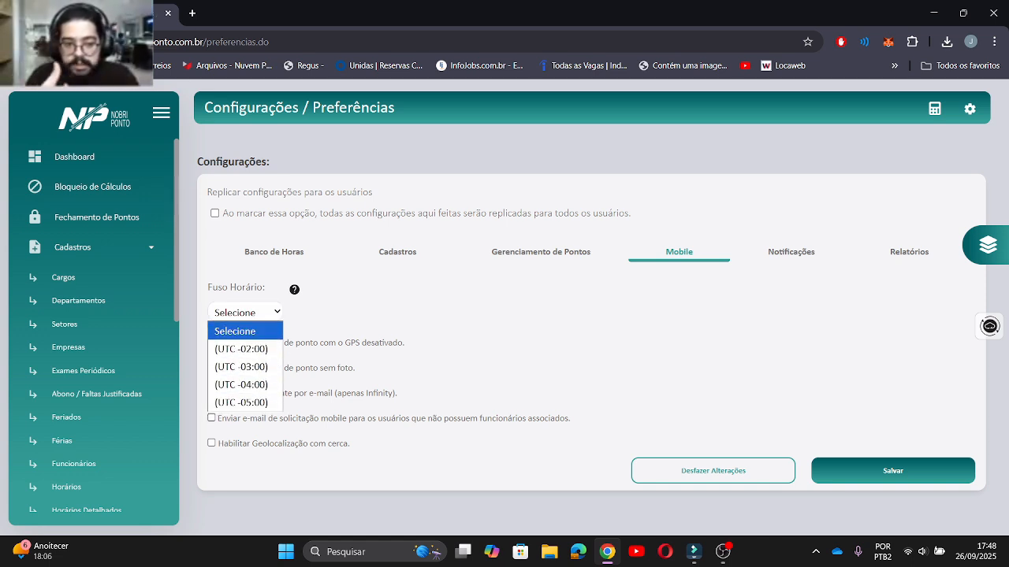
{"action": "left_click", "coordinate": [245, 331]}
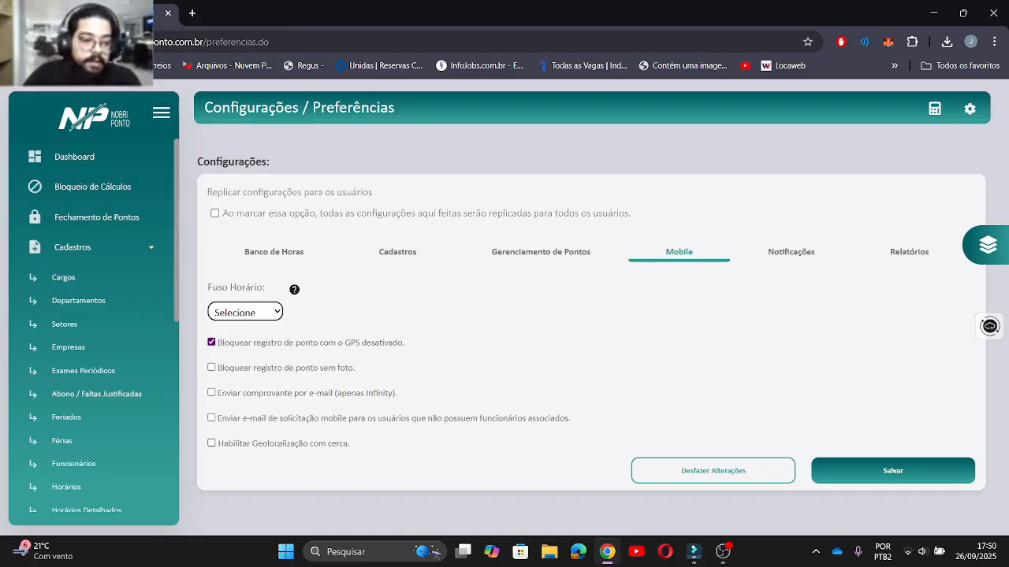
- Enable "Habilitar Geolocalização com cerca" only for employees with a fence enabled and show its address and radius settings
{"action": "left_click", "coordinate": [211, 443]}
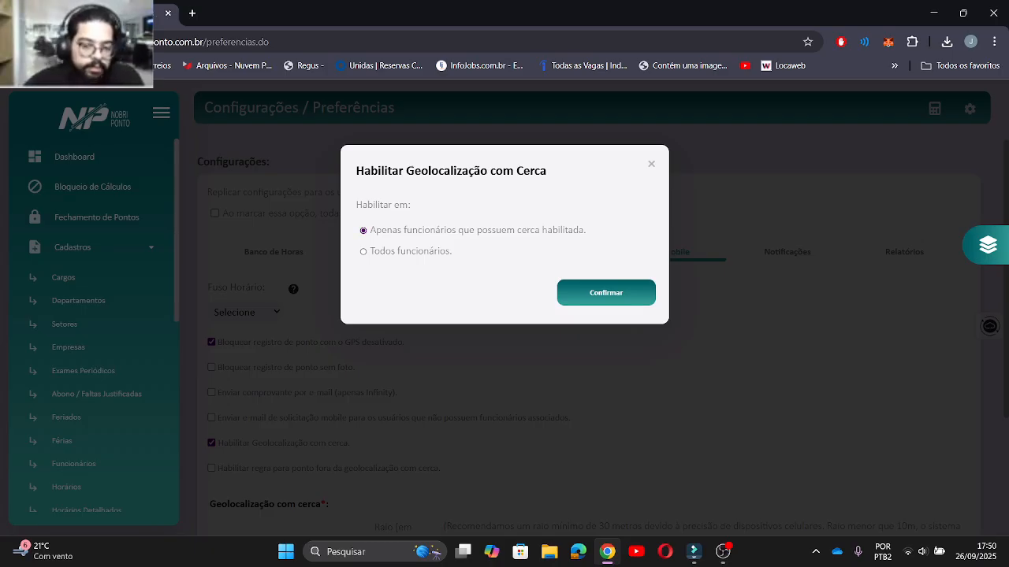
{"action": "left_click", "coordinate": [606, 293]}
{"action": "scroll", "coordinate": [605, 315], "scroll_direction": "down", "scroll_amount": 3}
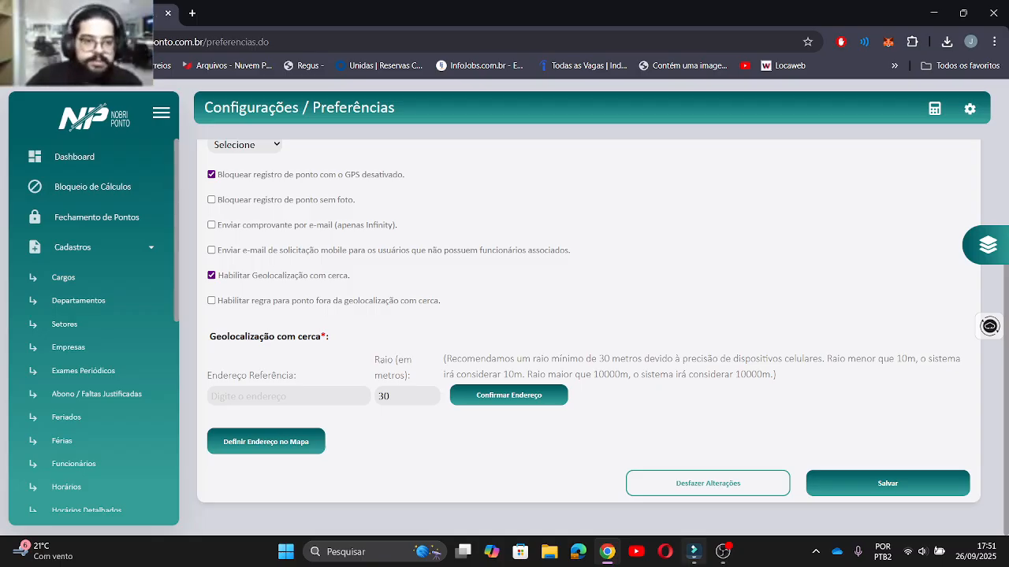
- Check the reference video in the video editor, return to the browser and show the Notificações preferences
{"action": "left_click", "coordinate": [693, 551]}
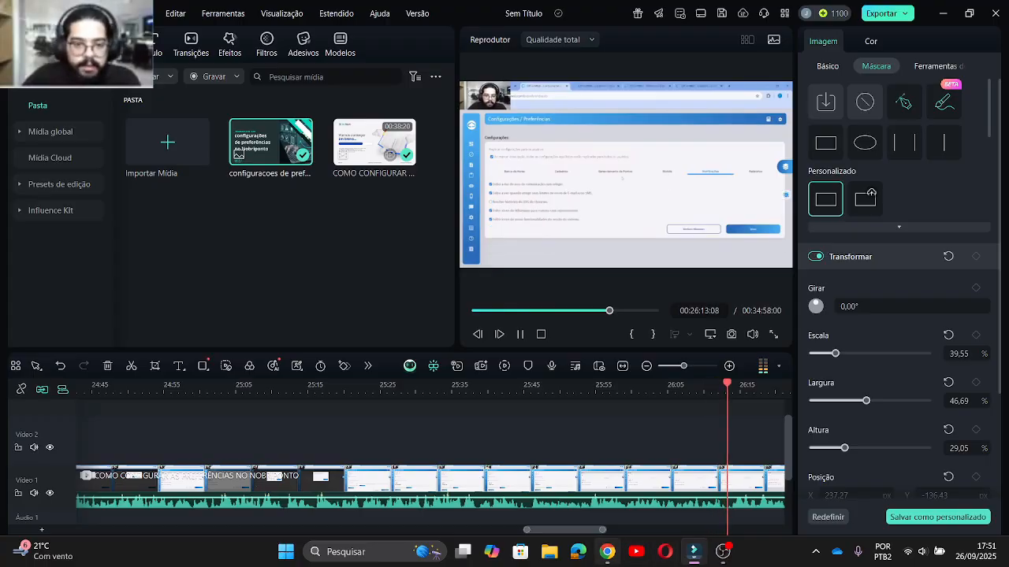
{"action": "left_click", "coordinate": [607, 552]}
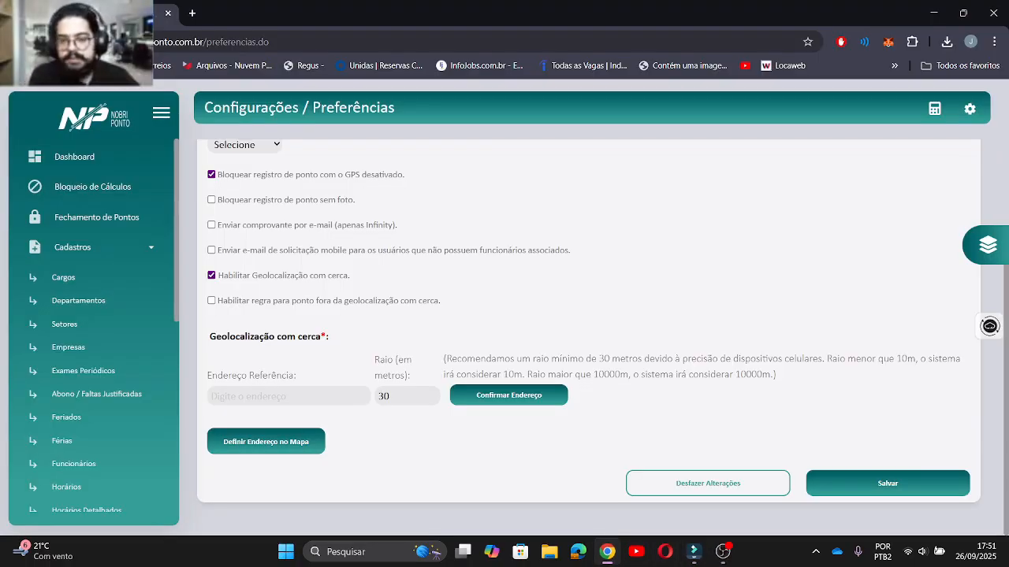
{"action": "scroll", "coordinate": [587, 338], "scroll_direction": "up", "scroll_amount": 2}
{"action": "left_click", "coordinate": [787, 252]}
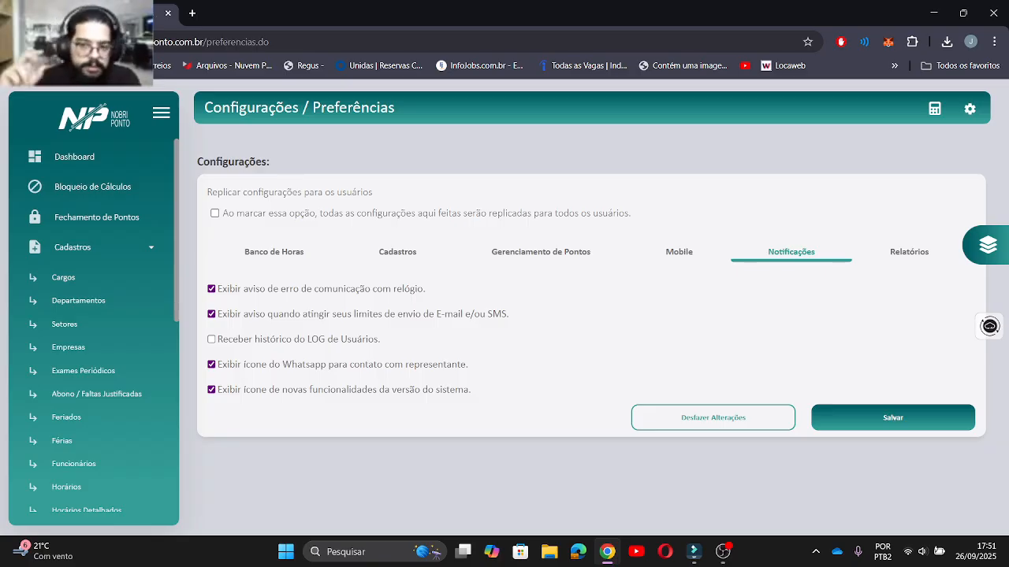
- Show the Relatórios preferences, point out Dia de abertura do mês and Dia de fechamento do mês, and return to the Banco de Horas preferences
{"action": "left_click", "coordinate": [909, 252]}
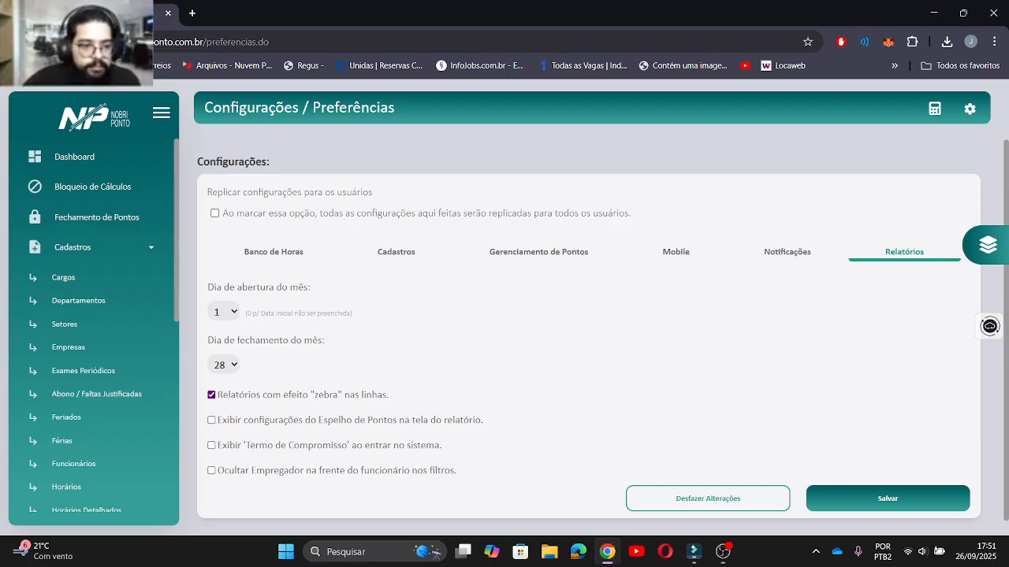
{"action": "scroll", "coordinate": [603, 346], "scroll_direction": "down", "scroll_amount": 1}
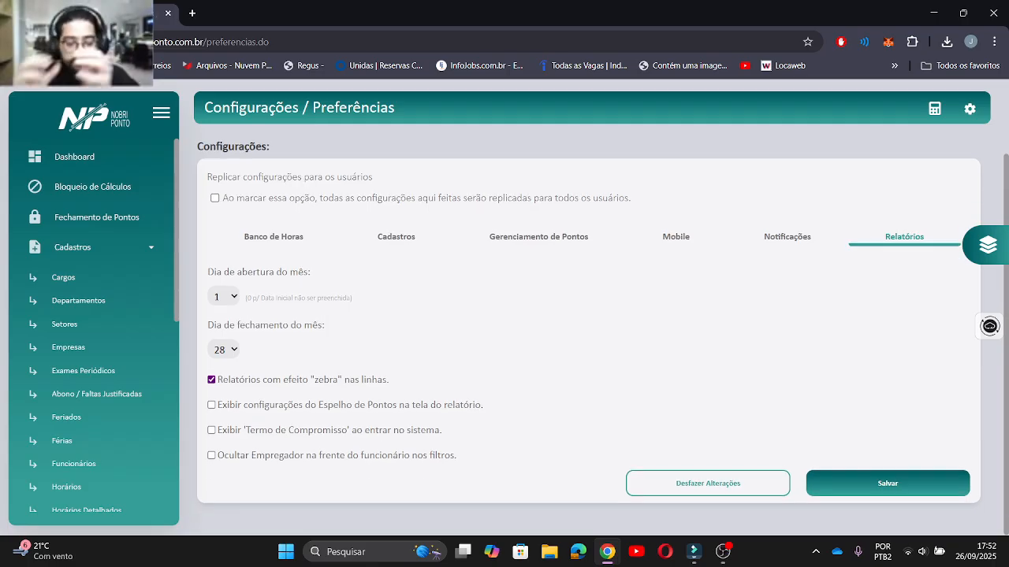
{"action": "left_click", "coordinate": [225, 296]}
{"action": "left_click", "coordinate": [225, 297]}
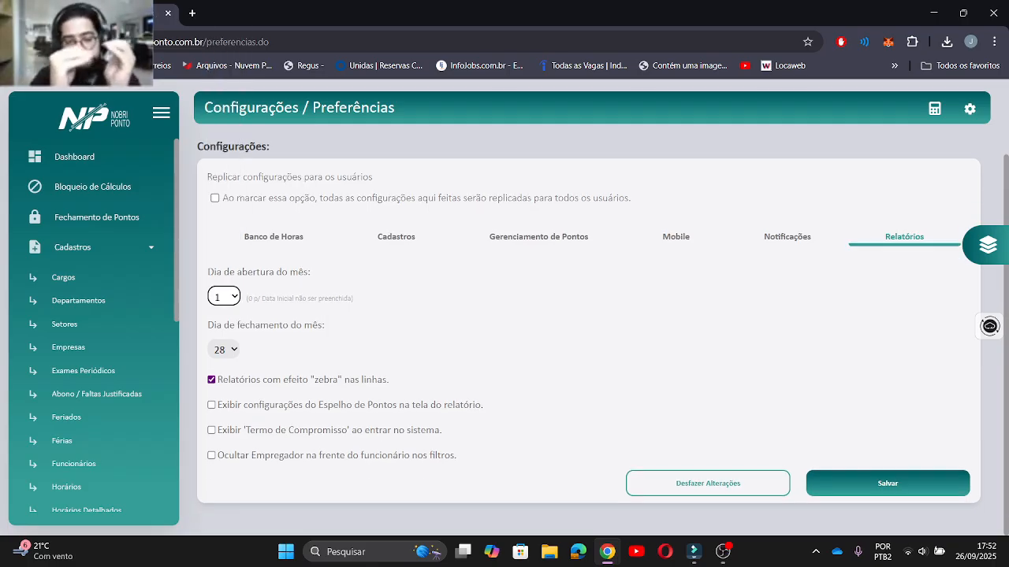
{"action": "left_click", "coordinate": [223, 349]}
{"action": "left_click", "coordinate": [223, 349]}
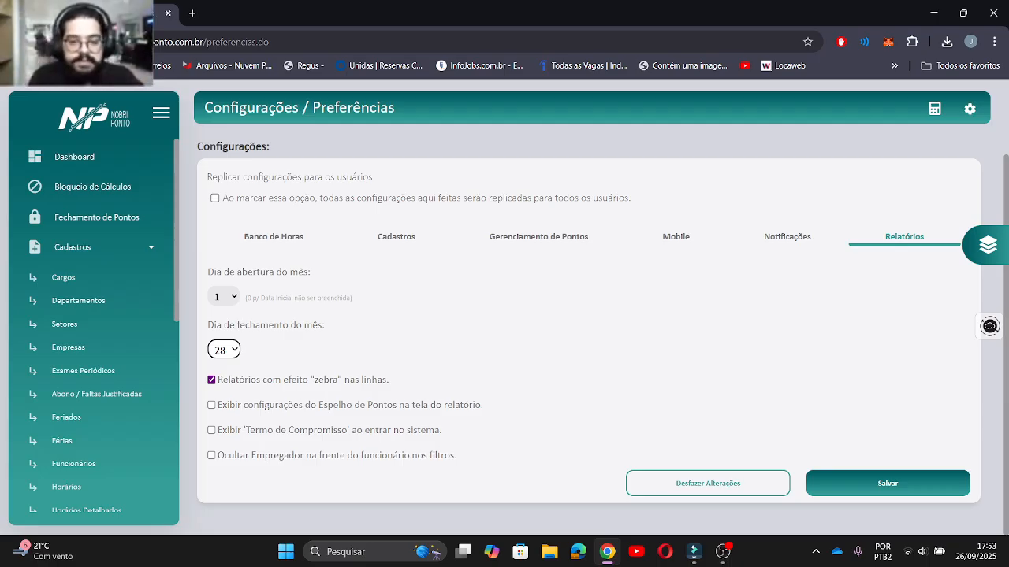
{"action": "scroll", "coordinate": [589, 331], "scroll_direction": "up", "scroll_amount": 1}
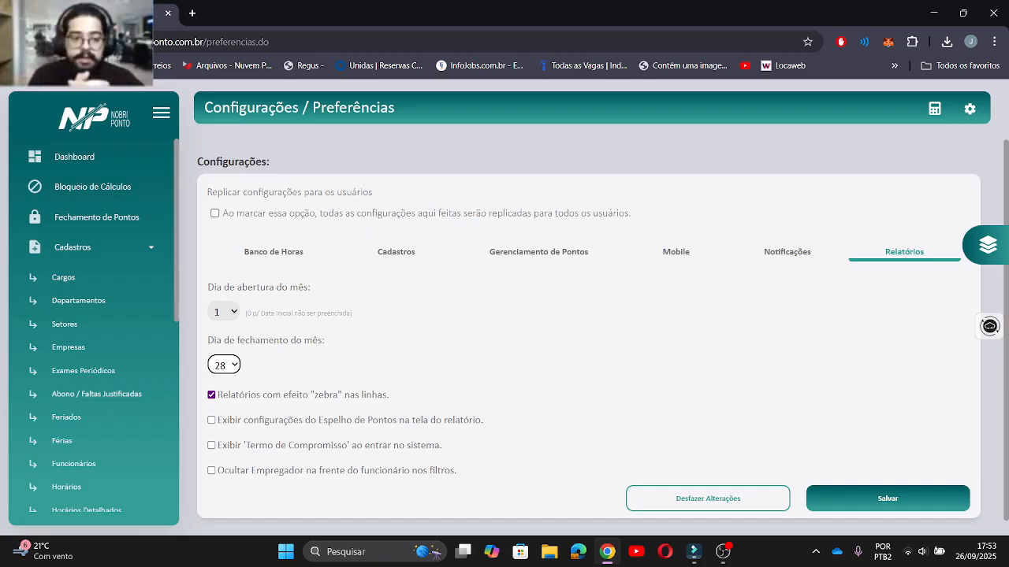
{"action": "left_click", "coordinate": [273, 251]}
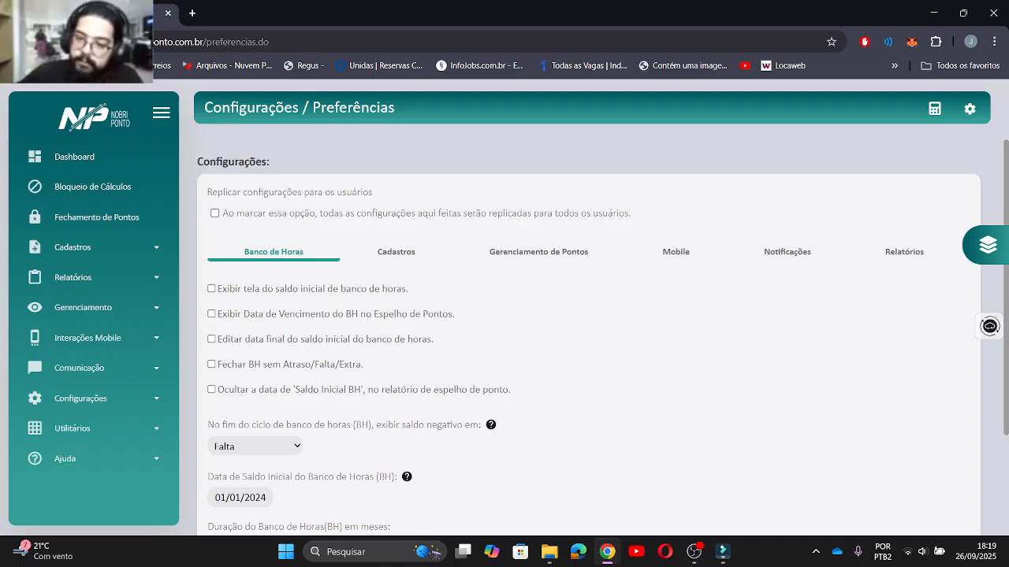
- Go to the Usuários page under Configurações and open the form for adding a new user
{"action": "left_click", "coordinate": [83, 398]}
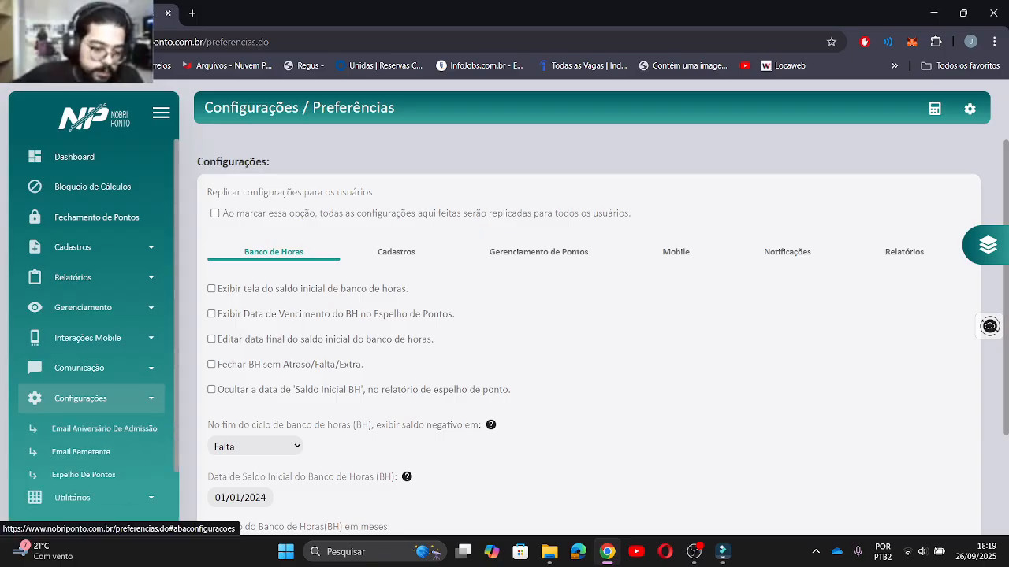
{"action": "scroll", "coordinate": [83, 409], "scroll_direction": "down", "scroll_amount": 2}
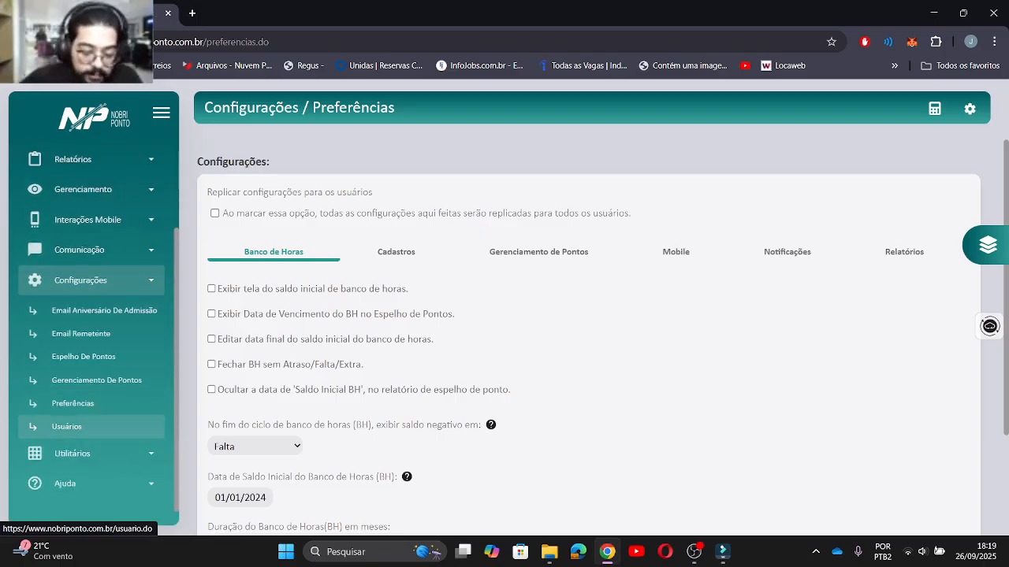
{"action": "left_click", "coordinate": [67, 427]}
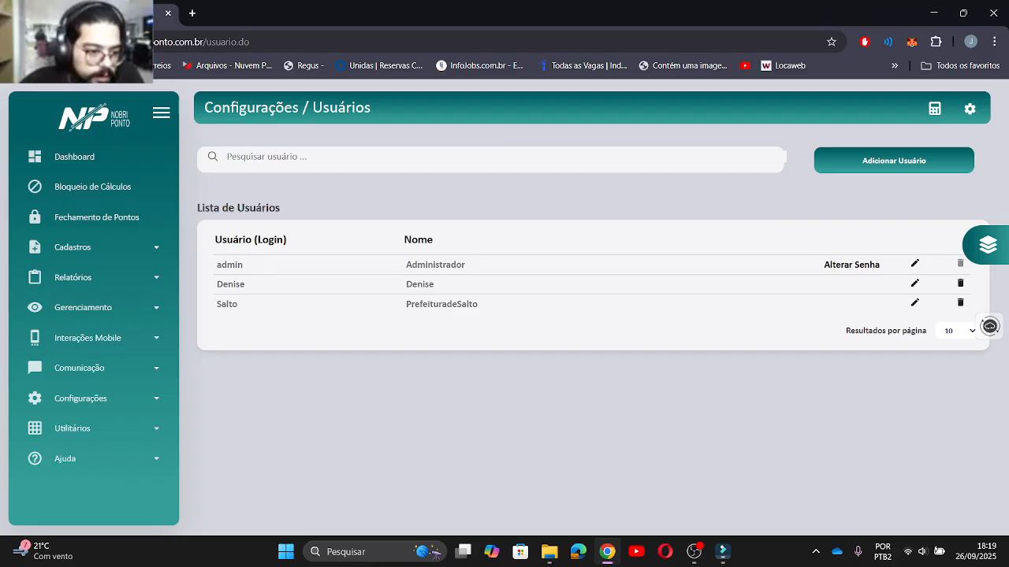
{"action": "left_click", "coordinate": [894, 161]}
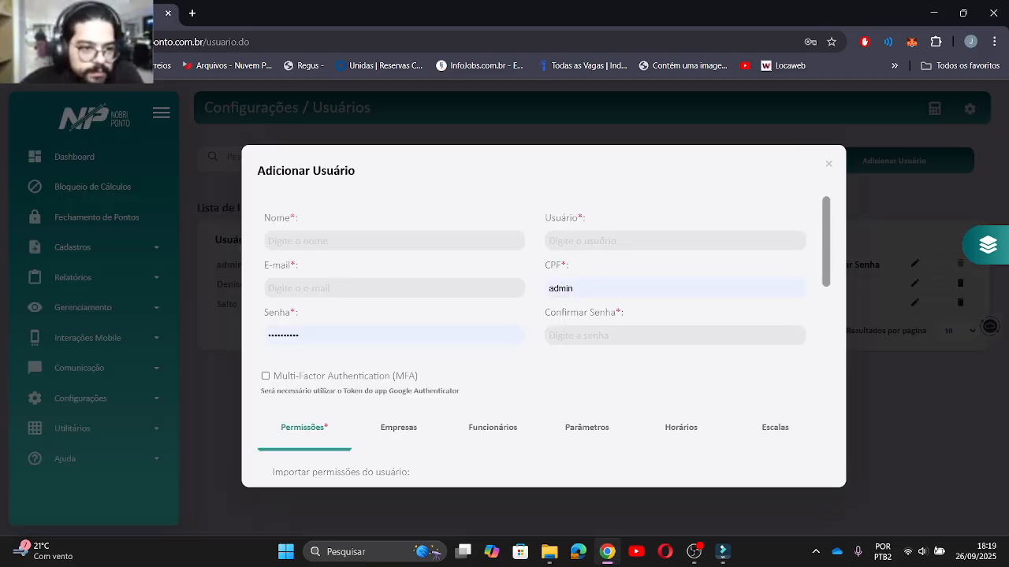
- Look over the Adicionar Usuário form and point out its Nome, Usuário, E-mail and CPF fields, leaving them empty
{"action": "scroll", "coordinate": [543, 339], "scroll_direction": "down", "scroll_amount": 2}
{"action": "scroll", "coordinate": [543, 339], "scroll_direction": "up", "scroll_amount": 2}
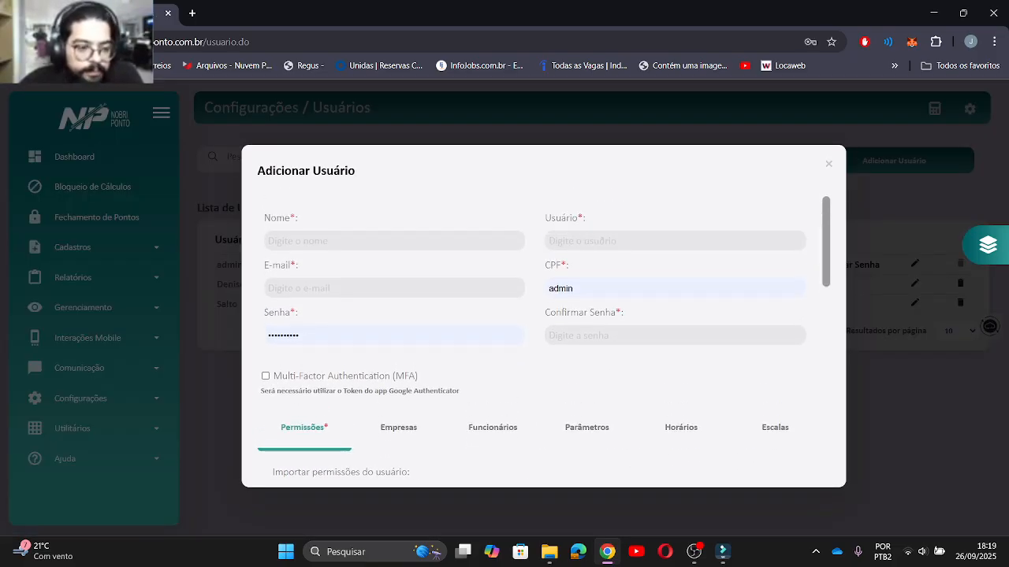
{"action": "scroll", "coordinate": [543, 339], "scroll_direction": "down", "scroll_amount": 4}
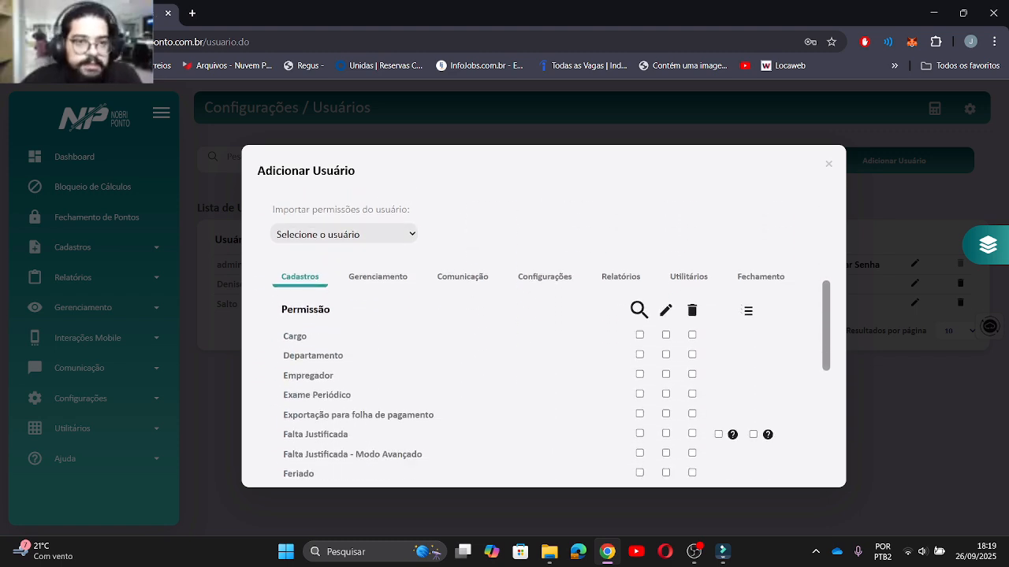
{"action": "scroll", "coordinate": [544, 339], "scroll_direction": "up", "scroll_amount": 4}
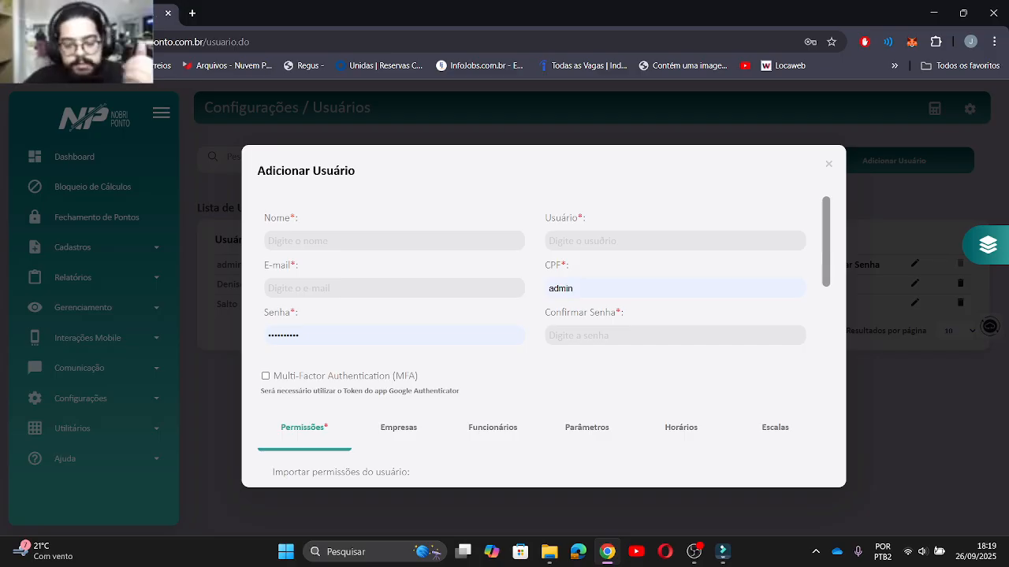
{"action": "left_click", "coordinate": [394, 241]}
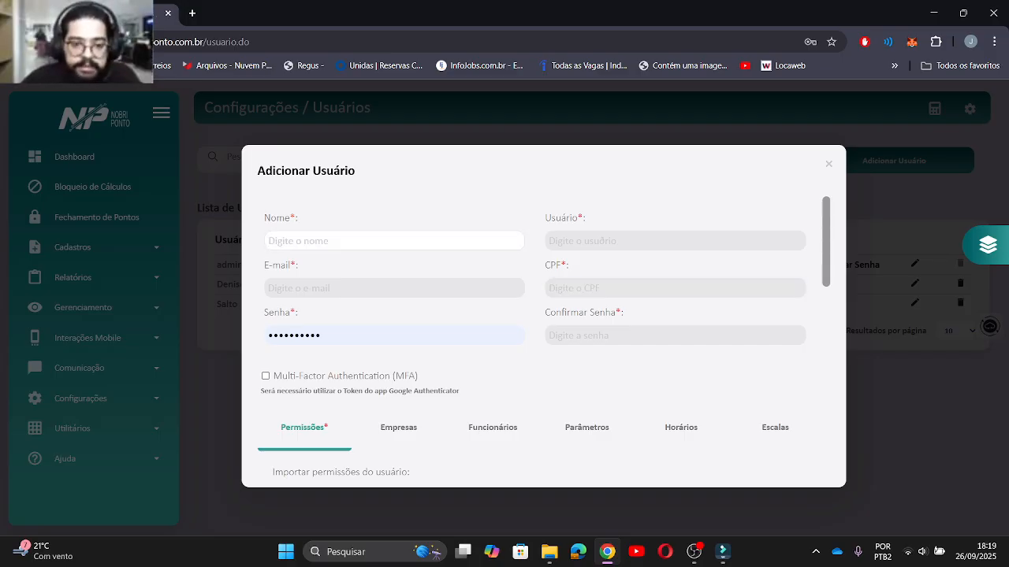
{"action": "left_click", "coordinate": [630, 241]}
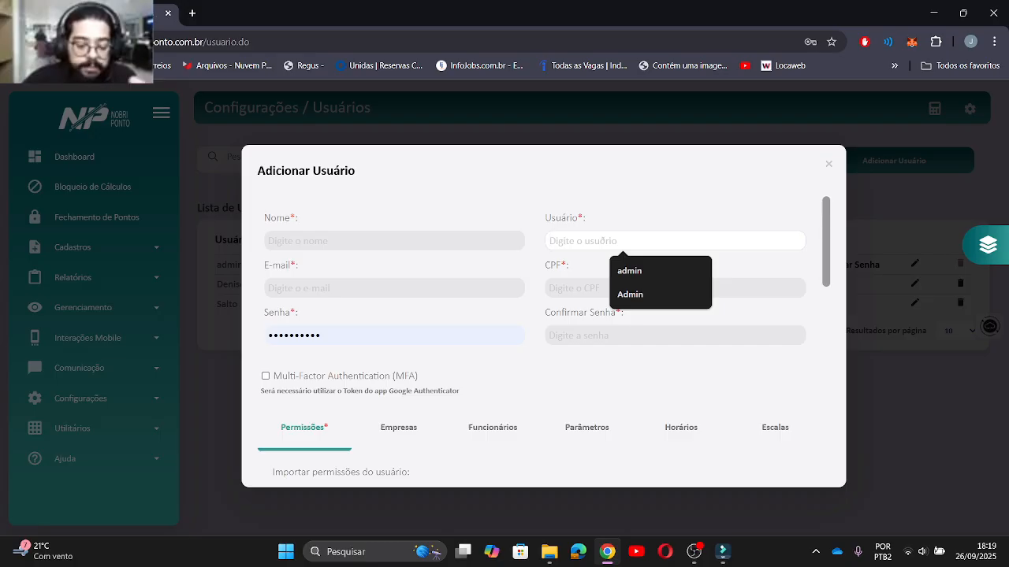
{"action": "left_click", "coordinate": [386, 288]}
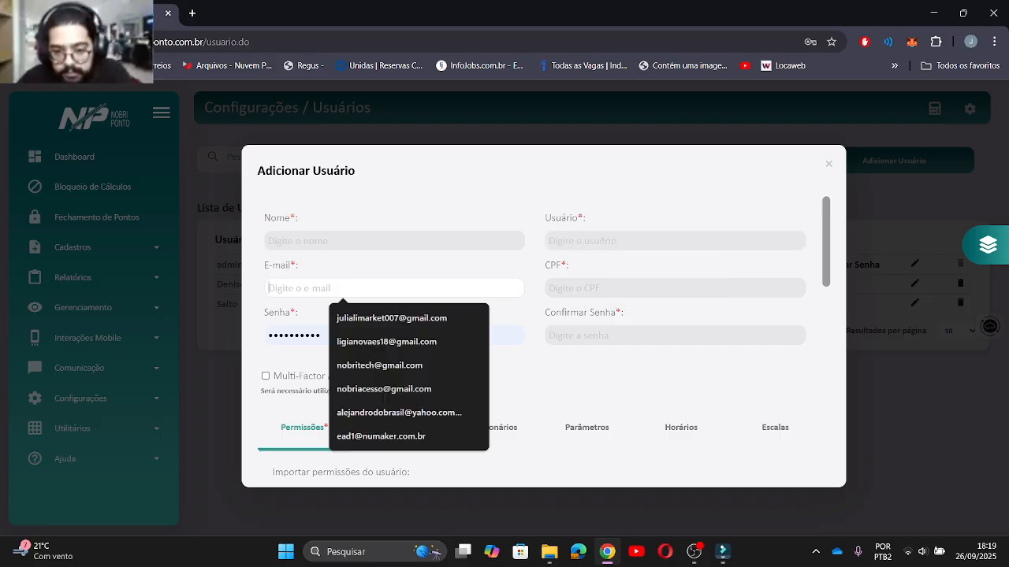
{"action": "left_click", "coordinate": [631, 288]}
{"action": "left_click", "coordinate": [534, 288]}
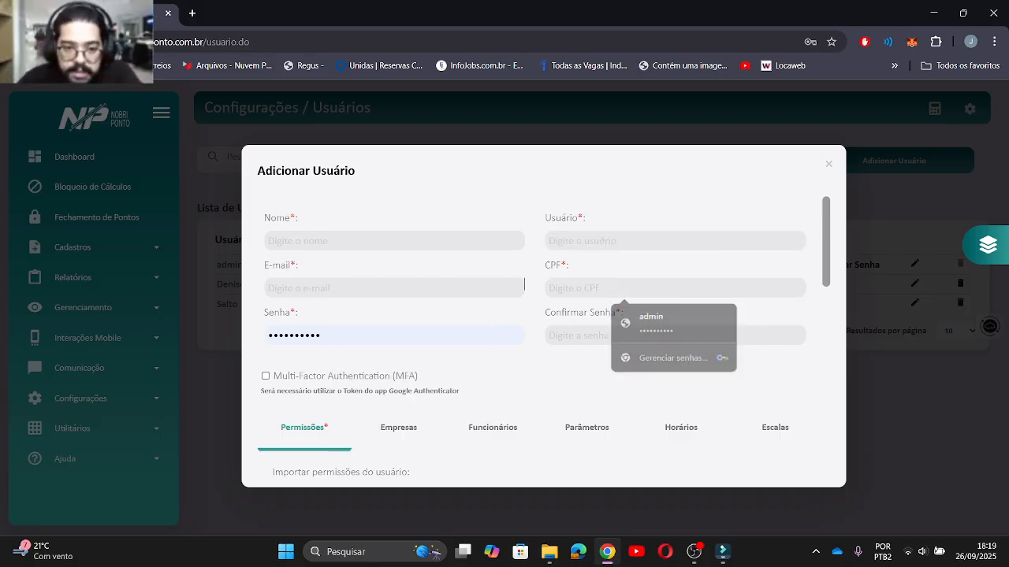
- Examine the new user's password fields, the Multi-Factor Authentication (MFA) option and the Permissões, Empresas, Funcionários, Parâmetros, Horários and Escalas sections
{"action": "scroll", "coordinate": [524, 284], "scroll_direction": "down", "scroll_amount": 3}
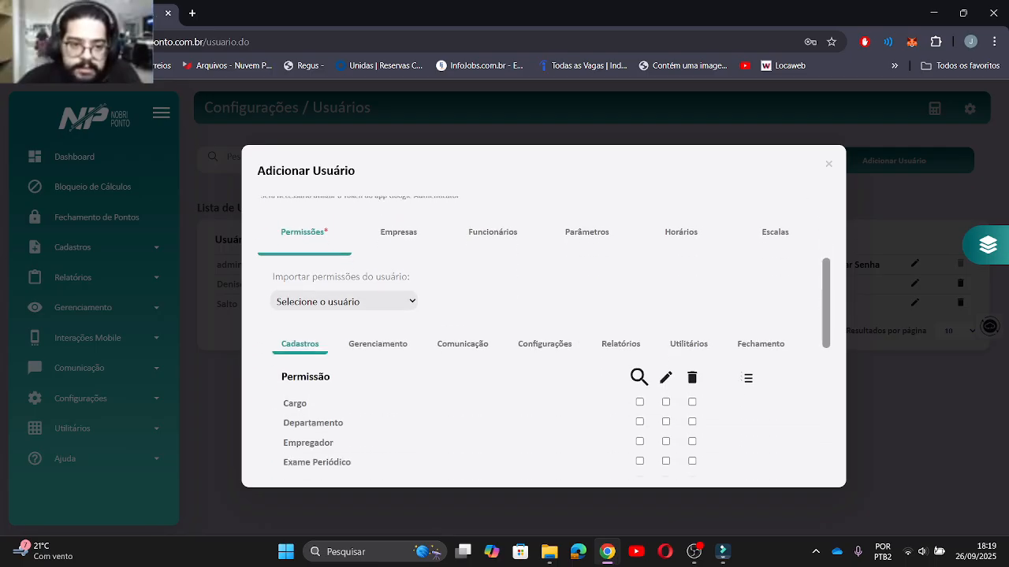
{"action": "scroll", "coordinate": [524, 284], "scroll_direction": "up", "scroll_amount": 3}
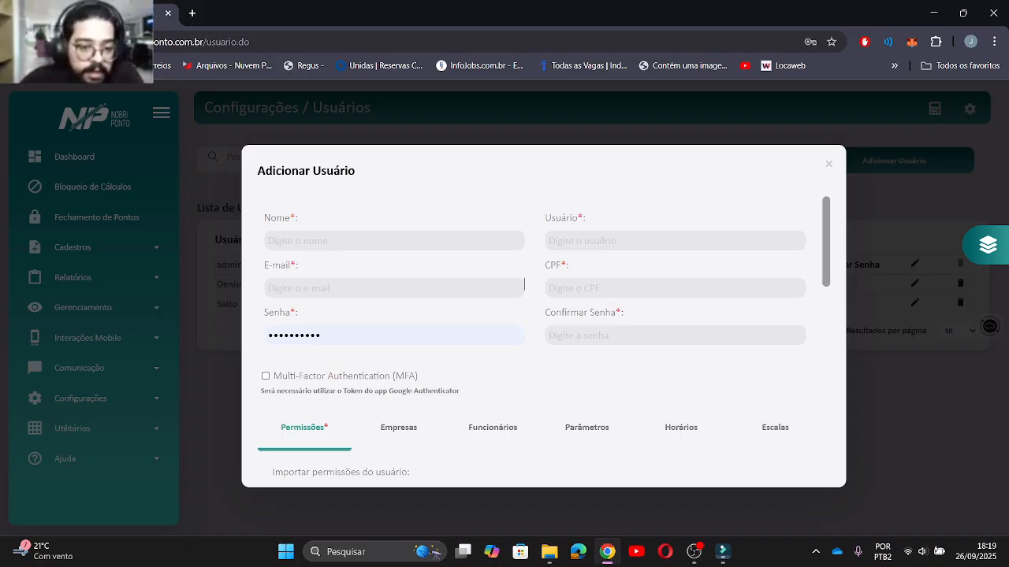
{"action": "scroll", "coordinate": [524, 284], "scroll_direction": "down", "scroll_amount": 1}
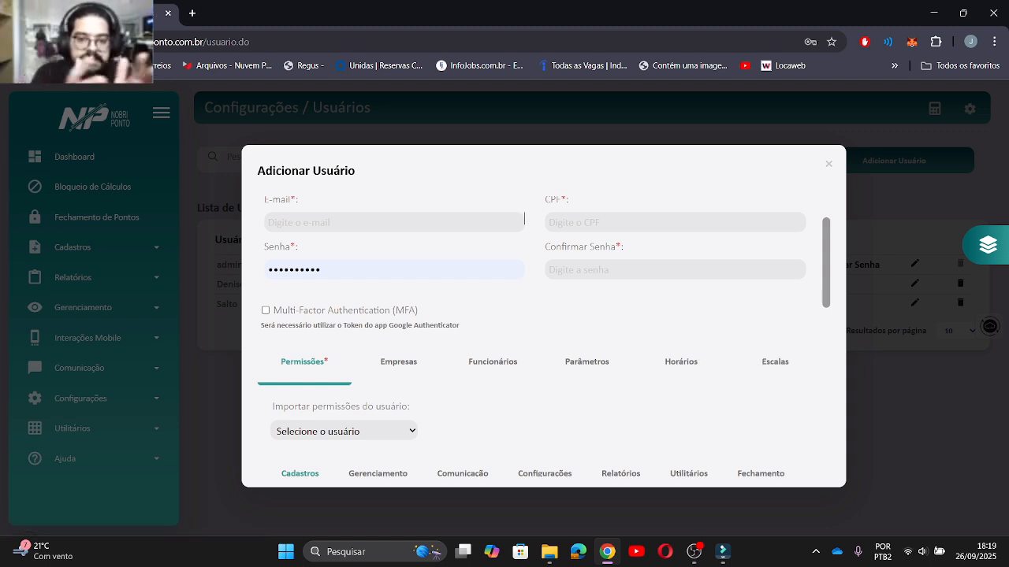
{"action": "scroll", "coordinate": [654, 308], "scroll_direction": "down", "scroll_amount": 1}
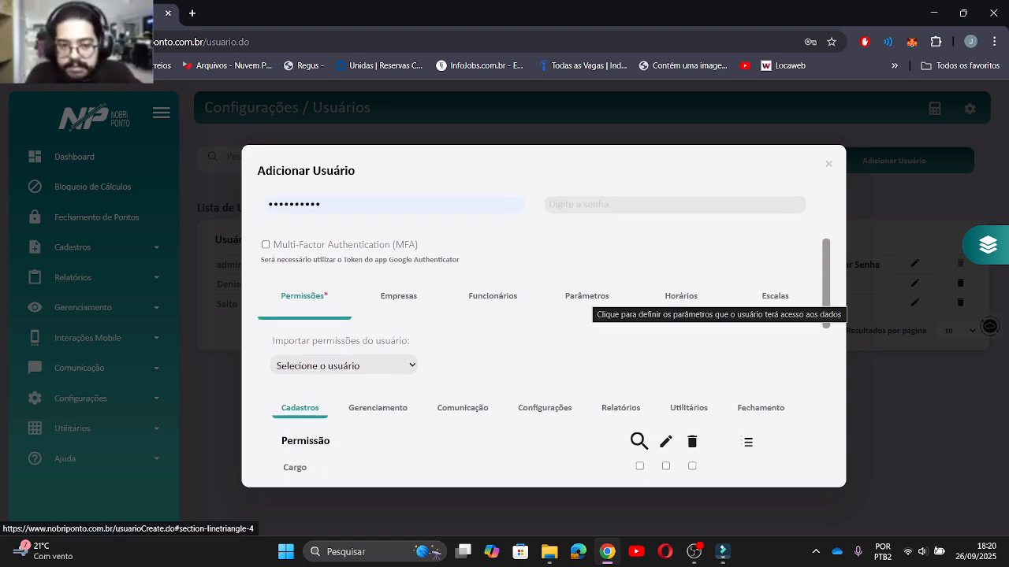
{"action": "scroll", "coordinate": [654, 307], "scroll_direction": "up", "scroll_amount": 1}
{"action": "scroll", "coordinate": [524, 251], "scroll_direction": "up", "scroll_amount": 1}
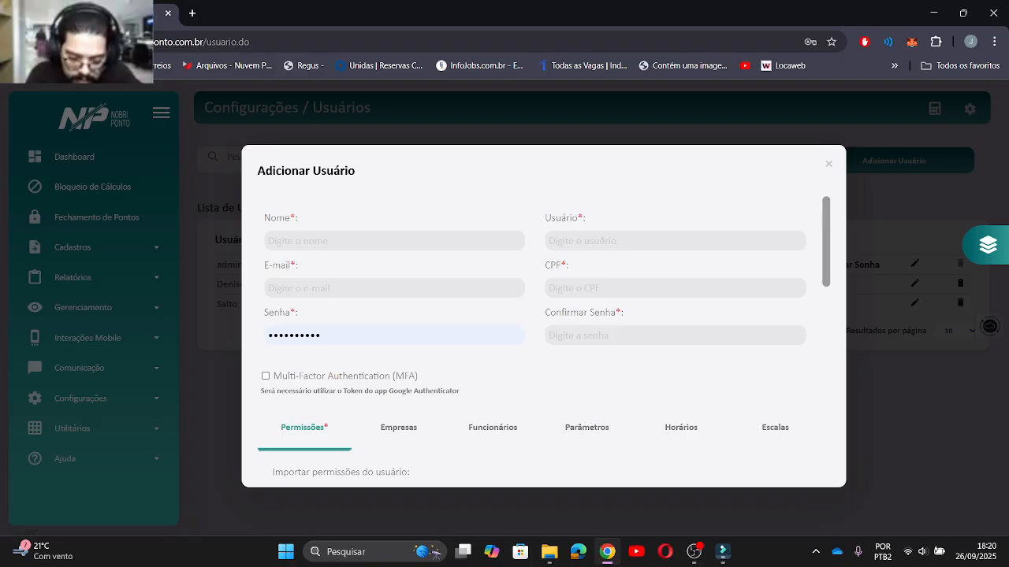
{"action": "scroll", "coordinate": [524, 250], "scroll_direction": "down", "scroll_amount": 1}
{"action": "scroll", "coordinate": [524, 251], "scroll_direction": "down", "scroll_amount": 2}
{"action": "scroll", "coordinate": [524, 251], "scroll_direction": "up", "scroll_amount": 1}
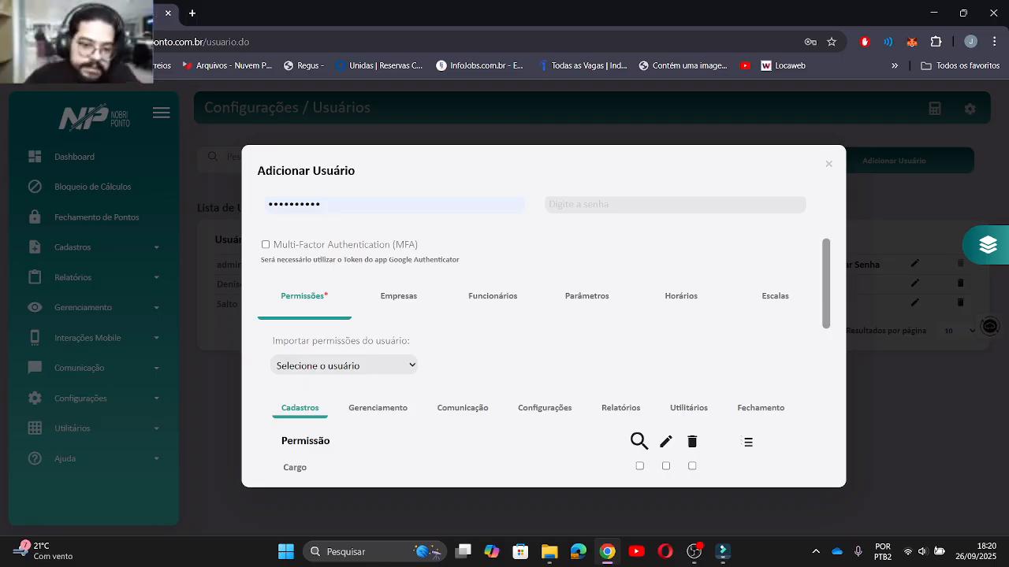
- Examine the full list of Cadastros permissions available for the new user, from Cargo to the end
{"action": "scroll", "coordinate": [544, 335], "scroll_direction": "down", "scroll_amount": 4}
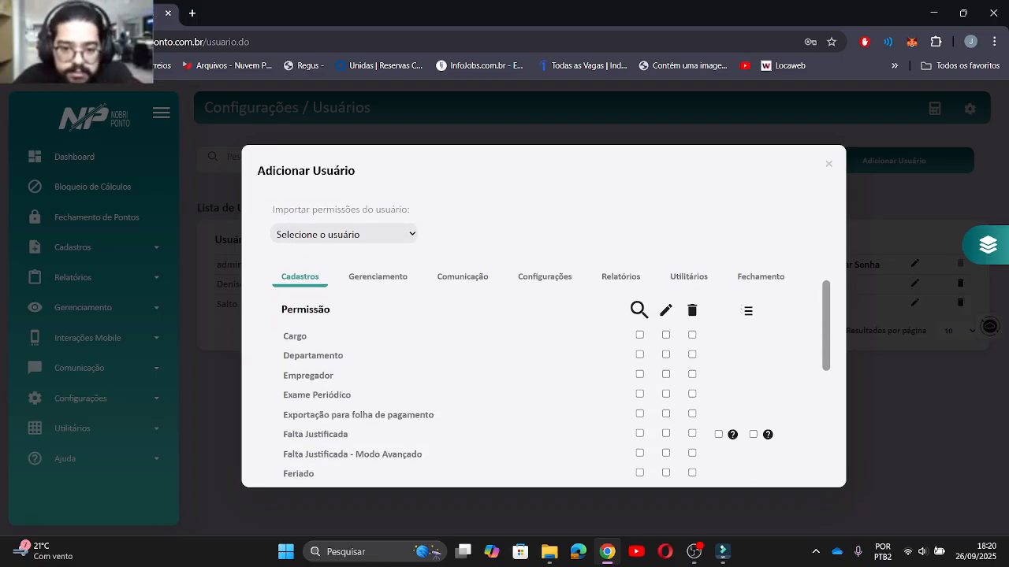
{"action": "scroll", "coordinate": [544, 335], "scroll_direction": "down", "scroll_amount": 5}
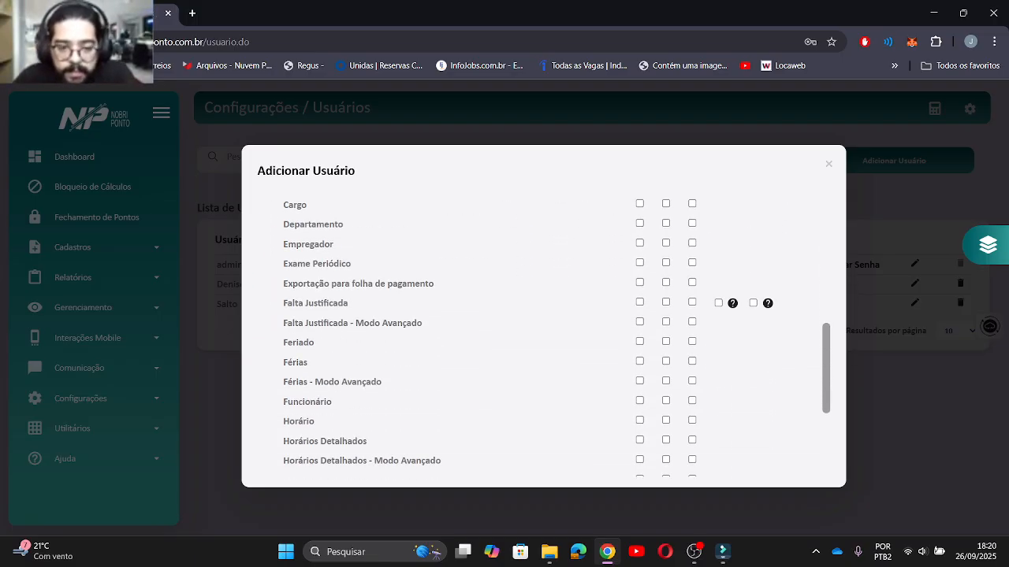
{"action": "scroll", "coordinate": [543, 335], "scroll_direction": "down", "scroll_amount": 4}
{"action": "scroll", "coordinate": [544, 335], "scroll_direction": "up", "scroll_amount": 10}
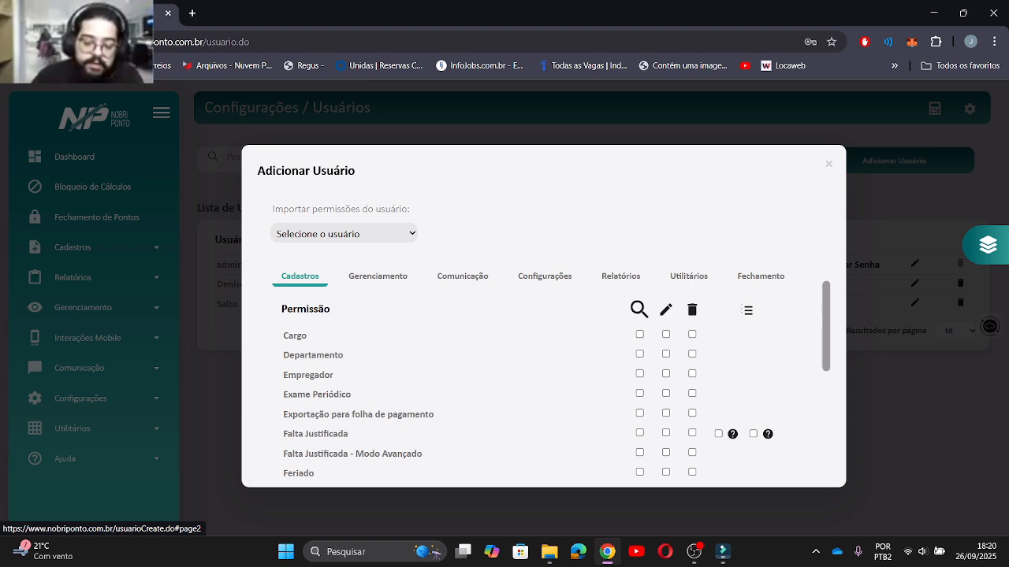
- Examine the Gerenciamento permissions for the new user and return to the Cadastros permissions for comparison
{"action": "left_click", "coordinate": [378, 276]}
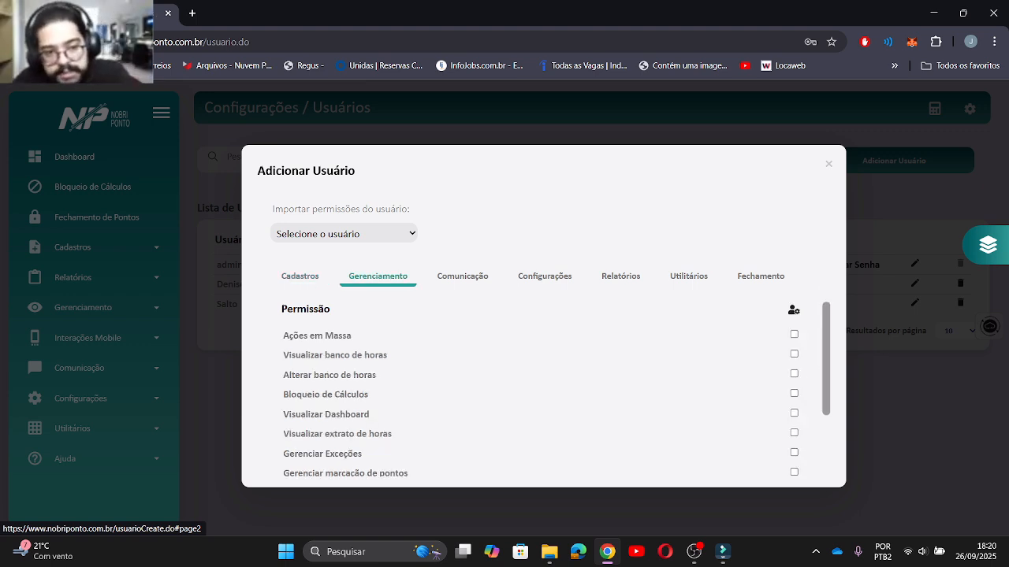
{"action": "scroll", "coordinate": [550, 341], "scroll_direction": "down", "scroll_amount": 4}
{"action": "scroll", "coordinate": [550, 341], "scroll_direction": "up", "scroll_amount": 5}
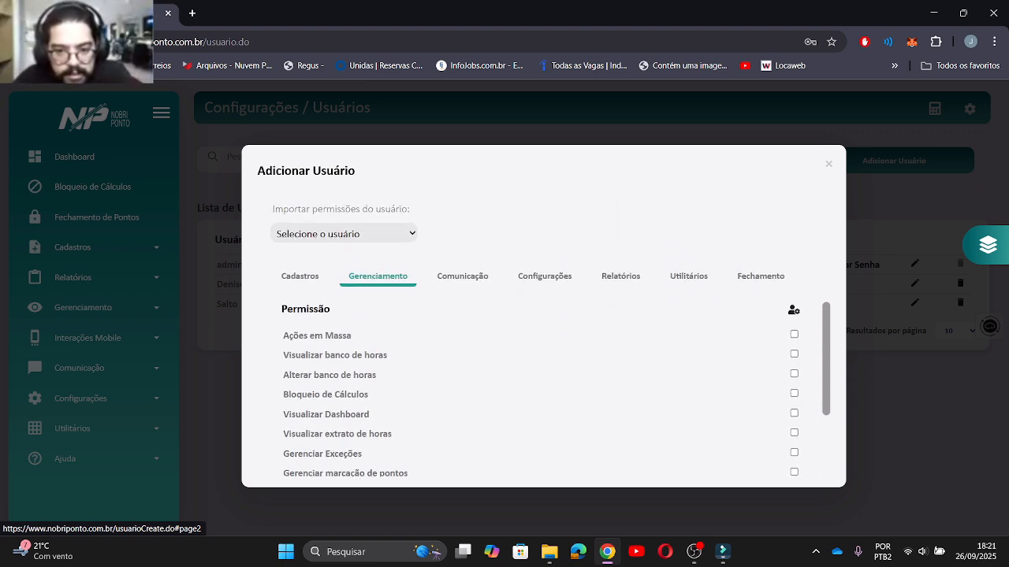
{"action": "left_click", "coordinate": [299, 276]}
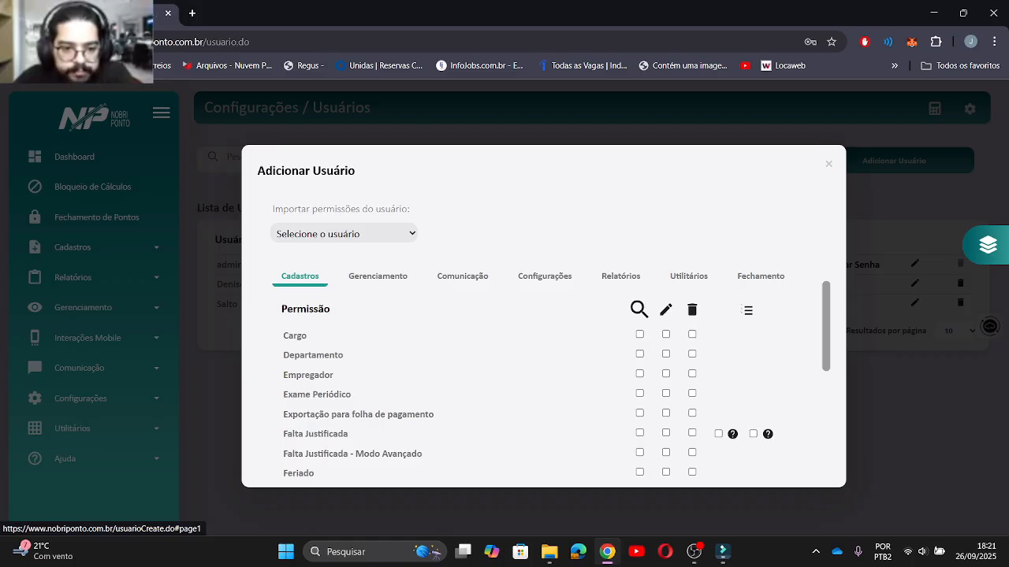
{"action": "scroll", "coordinate": [550, 342], "scroll_direction": "down", "scroll_amount": 2}
{"action": "scroll", "coordinate": [550, 341], "scroll_direction": "up", "scroll_amount": 3}
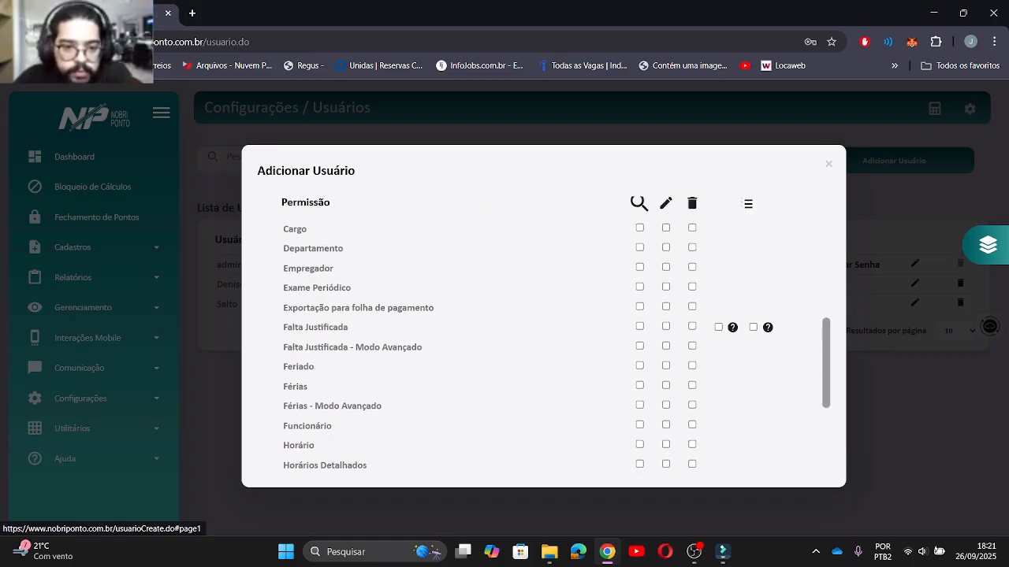
{"action": "scroll", "coordinate": [551, 341], "scroll_direction": "up", "scroll_amount": 1}
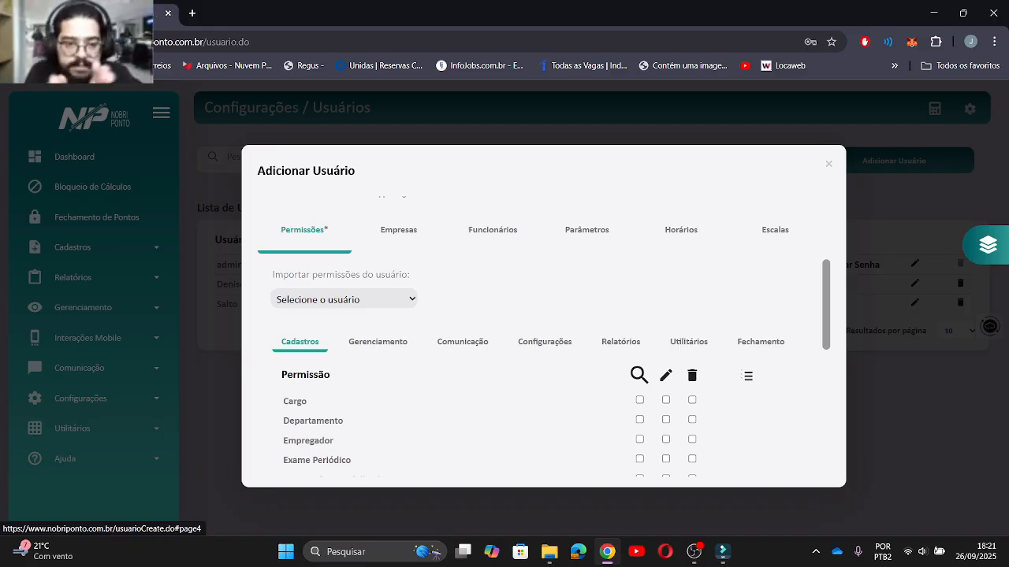
- Show the new user's Configurações and Comunicação permissions and go back over the Gerenciamento permissions
{"action": "left_click", "coordinate": [544, 342]}
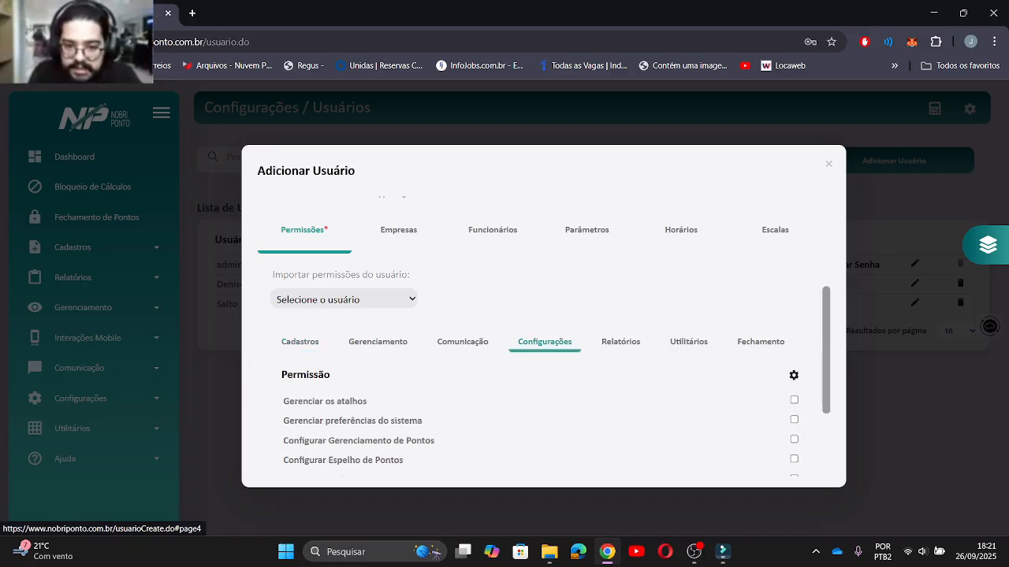
{"action": "scroll", "coordinate": [544, 339], "scroll_direction": "down", "scroll_amount": 1}
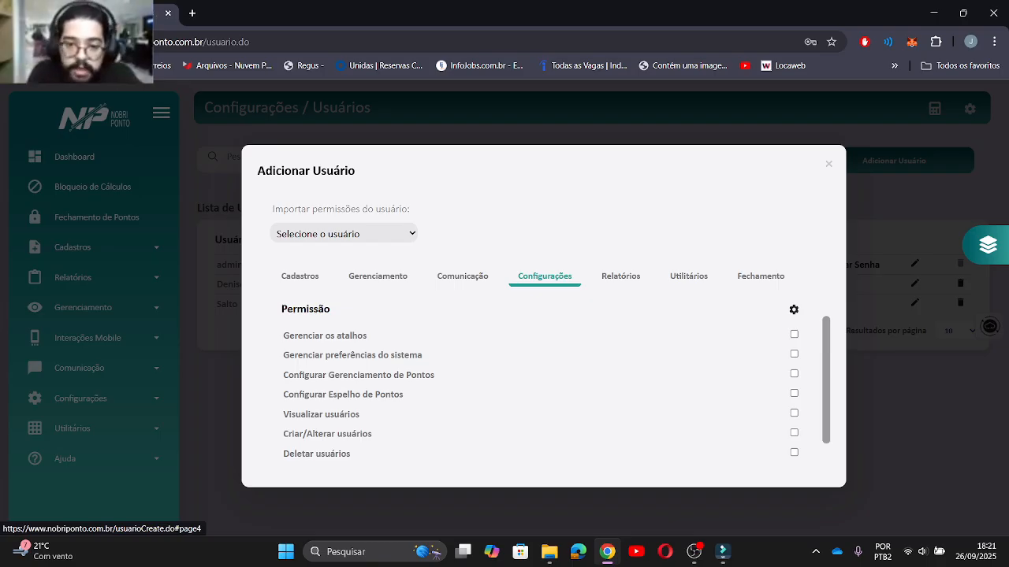
{"action": "left_click", "coordinate": [463, 276]}
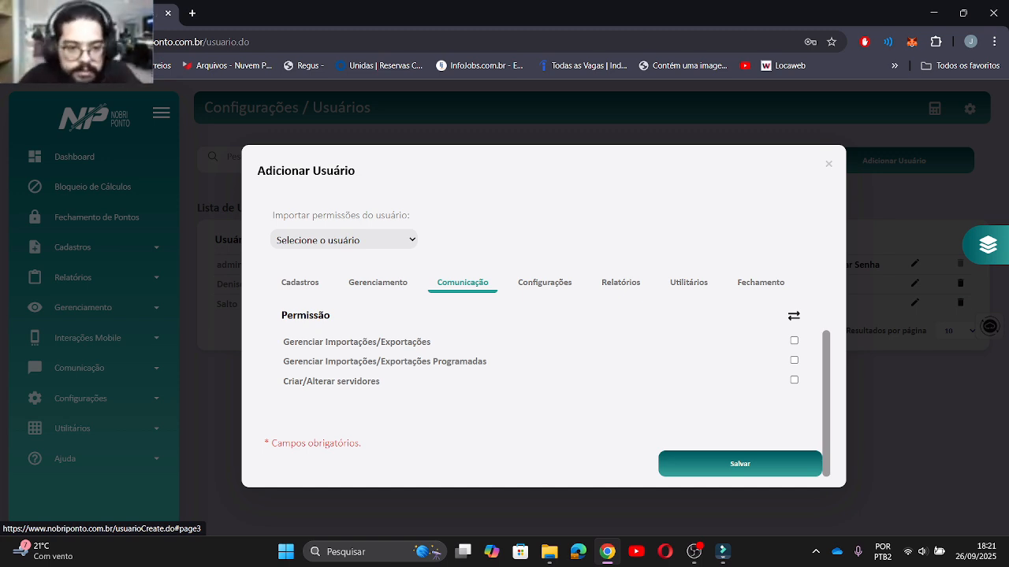
{"action": "left_click", "coordinate": [377, 282]}
{"action": "scroll", "coordinate": [377, 282], "scroll_direction": "down", "scroll_amount": 1}
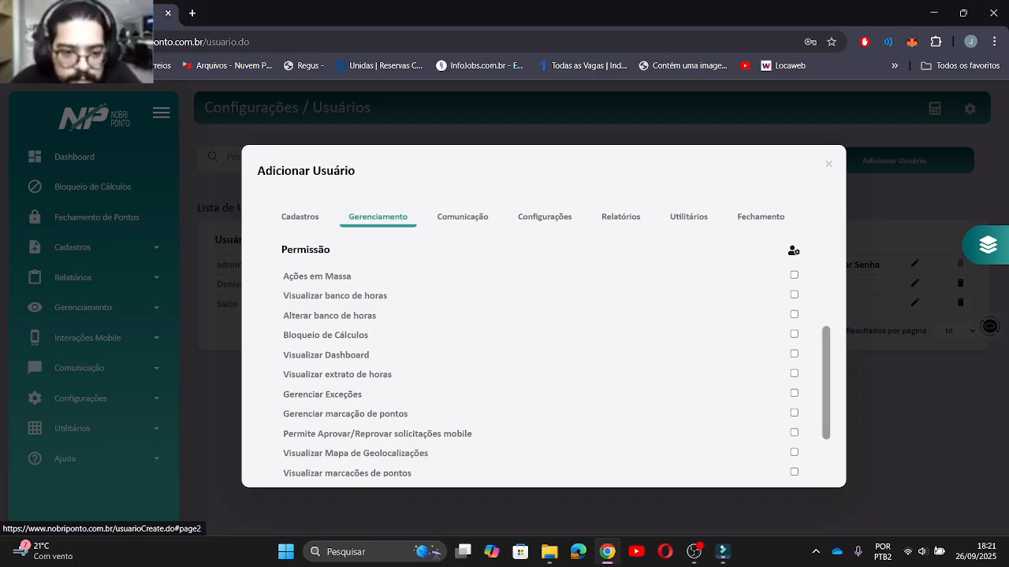
- Go through the new user's Cadastros, Configurações, Relatórios and Utilitários permissions
{"action": "left_click", "coordinate": [300, 217]}
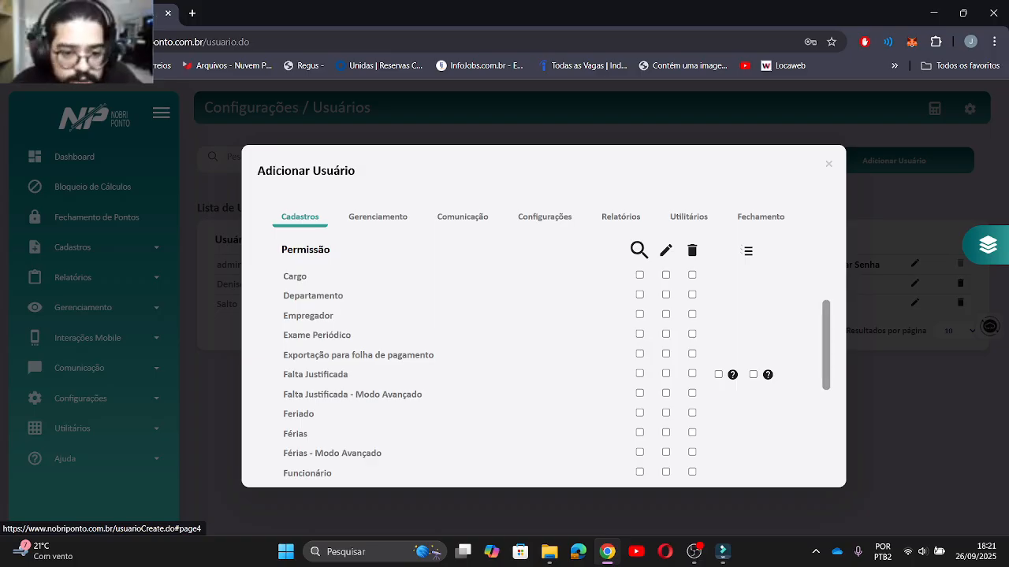
{"action": "left_click", "coordinate": [544, 217]}
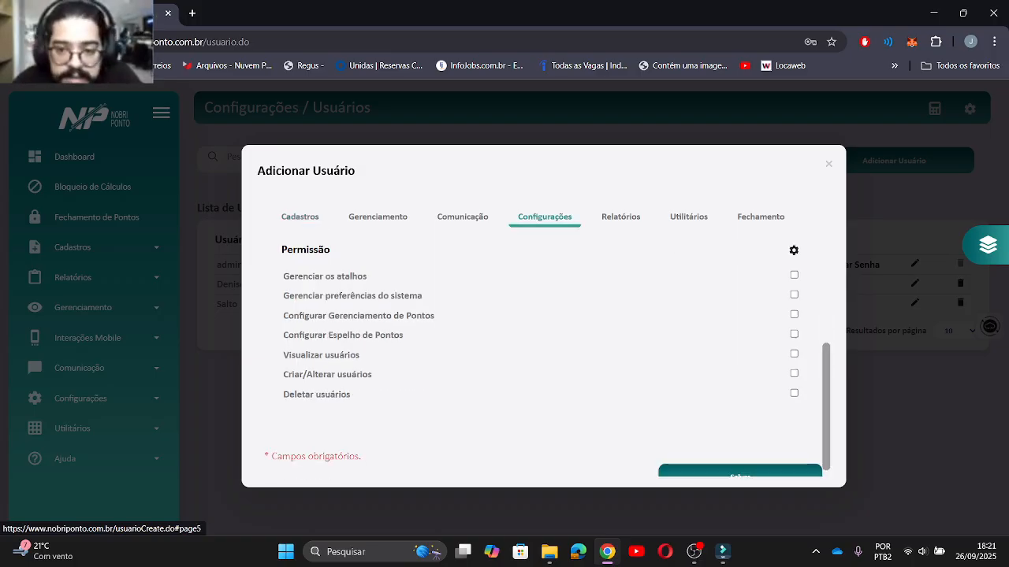
{"action": "left_click", "coordinate": [620, 216]}
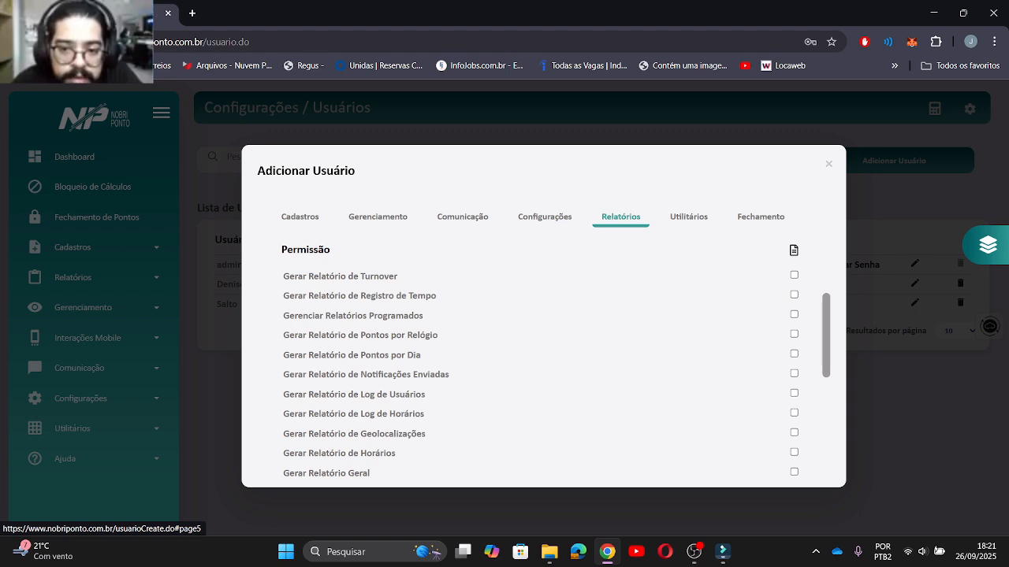
{"action": "left_click", "coordinate": [688, 217]}
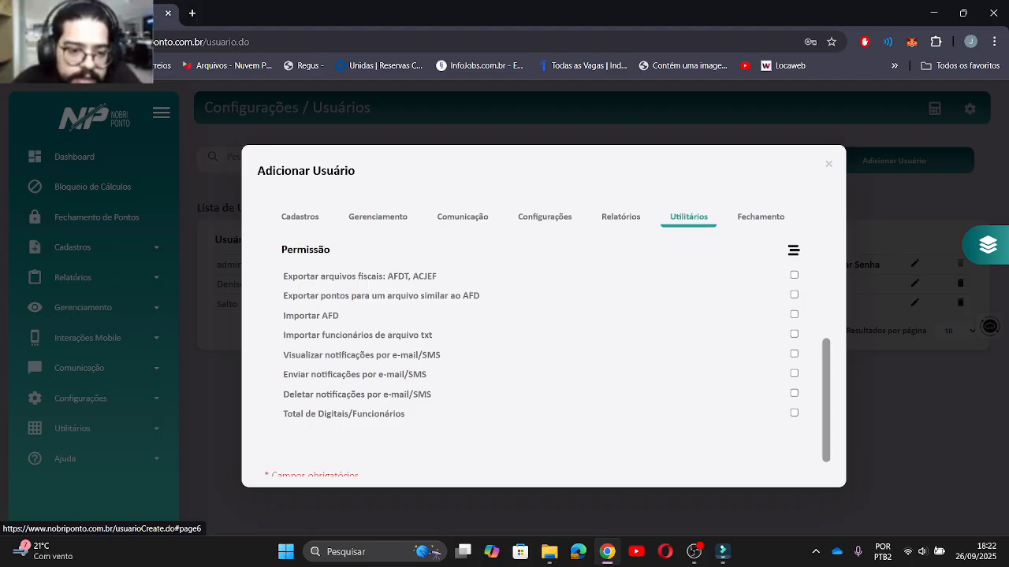
{"action": "scroll", "coordinate": [544, 339], "scroll_direction": "down", "scroll_amount": 1}
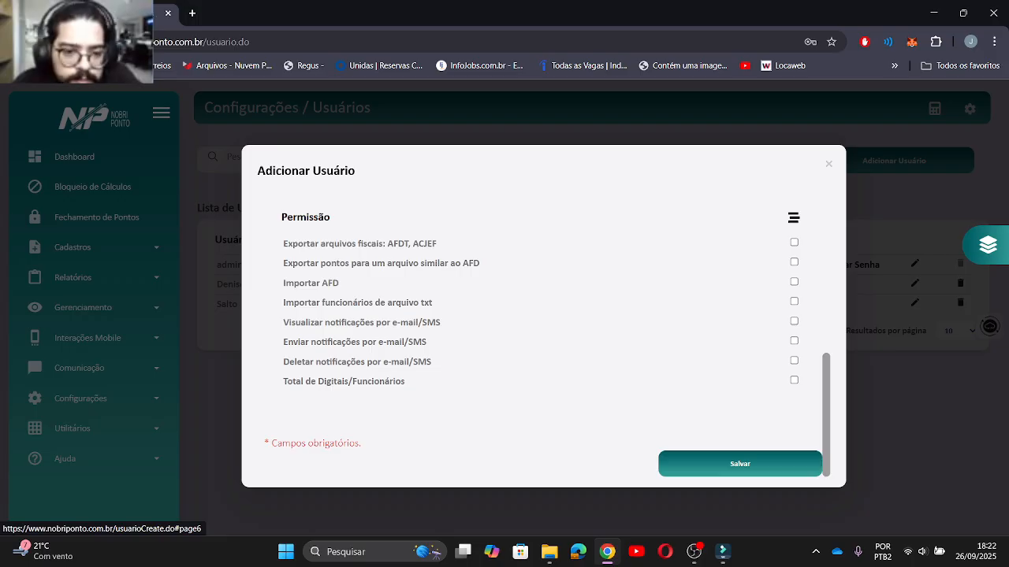
- Examine the Empresas and Funcionários sections that limit which companies and employees the new user can view
{"action": "scroll", "coordinate": [543, 339], "scroll_direction": "up", "scroll_amount": 3}
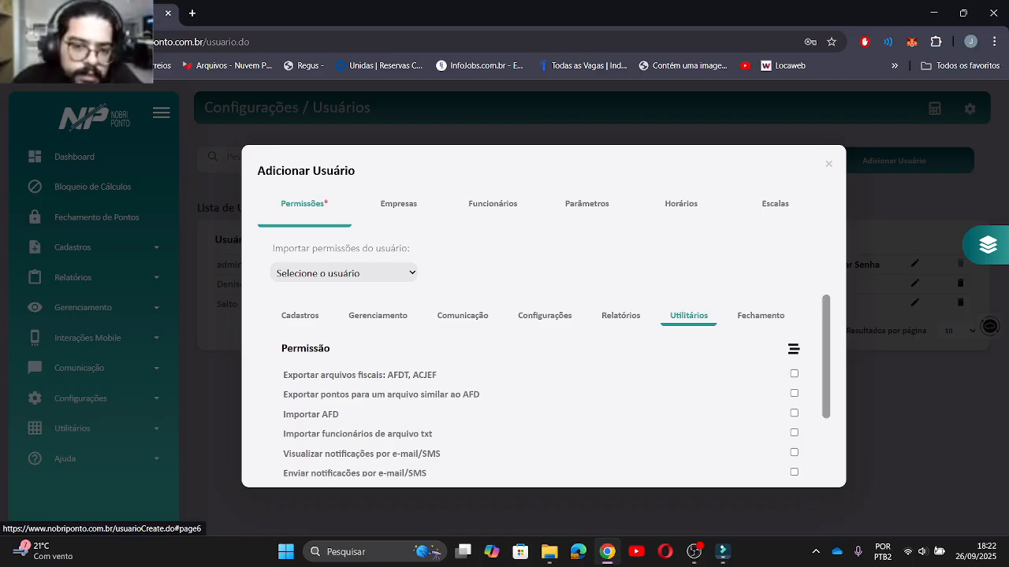
{"action": "left_click", "coordinate": [398, 203]}
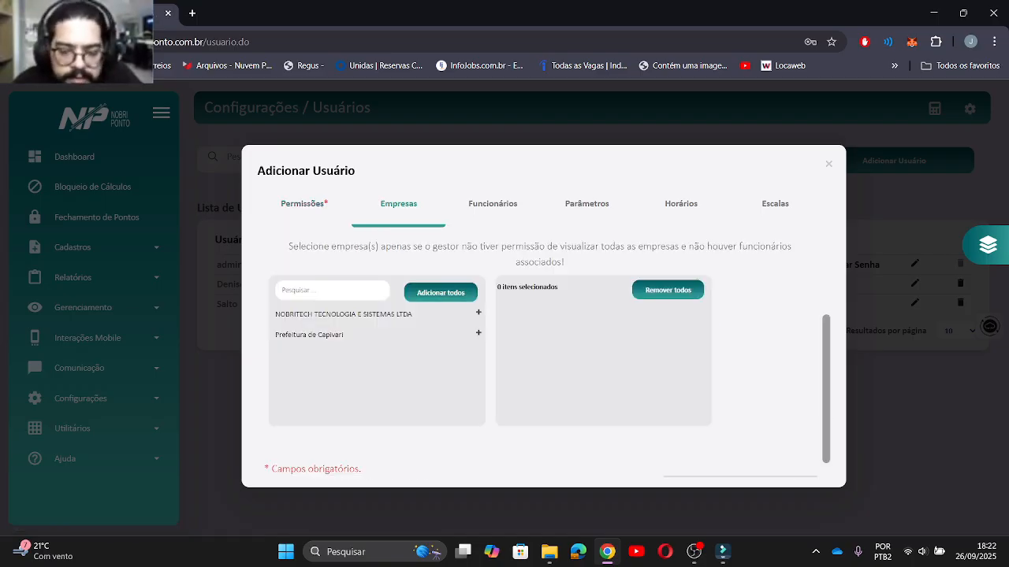
{"action": "scroll", "coordinate": [544, 316], "scroll_direction": "up", "scroll_amount": 5}
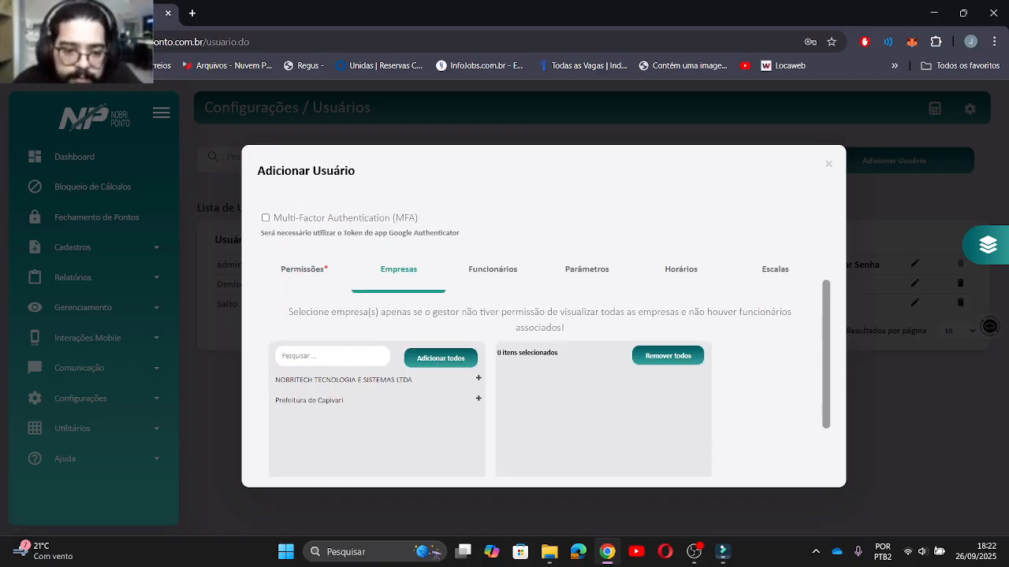
{"action": "scroll", "coordinate": [544, 336], "scroll_direction": "down", "scroll_amount": 1}
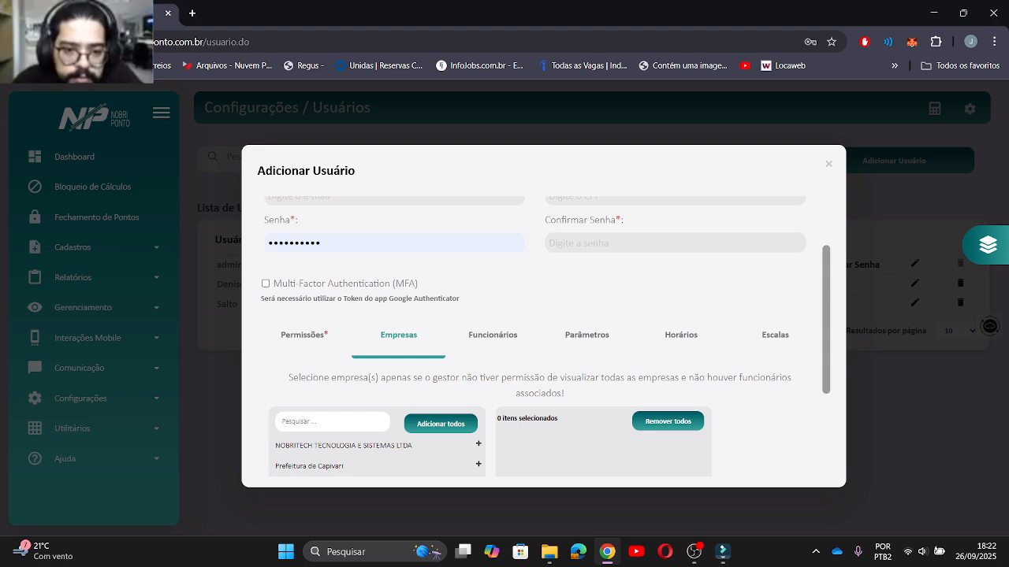
{"action": "left_click", "coordinate": [493, 335]}
{"action": "scroll", "coordinate": [493, 335], "scroll_direction": "down", "scroll_amount": 2}
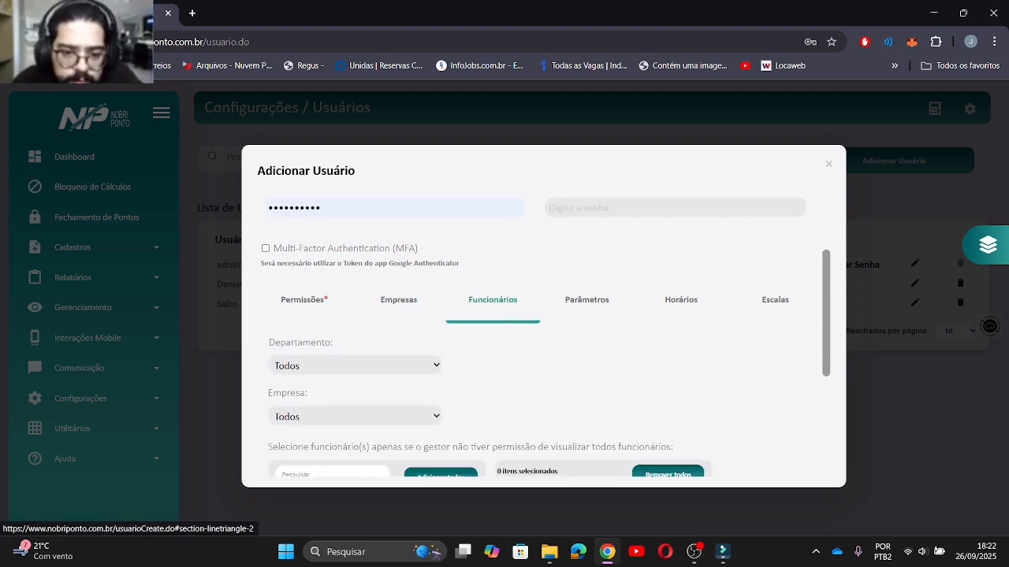
{"action": "scroll", "coordinate": [492, 335], "scroll_direction": "down", "scroll_amount": 1}
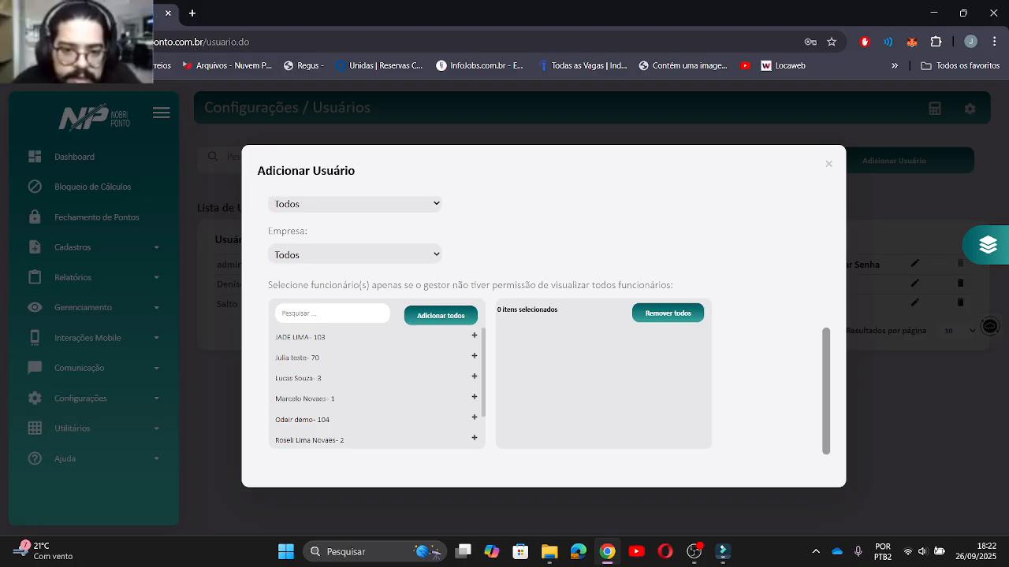
- Examine the new user's Parâmetros section and go back over the required identification and password fields
{"action": "scroll", "coordinate": [587, 335], "scroll_direction": "up", "scroll_amount": 3}
{"action": "left_click", "coordinate": [587, 335]}
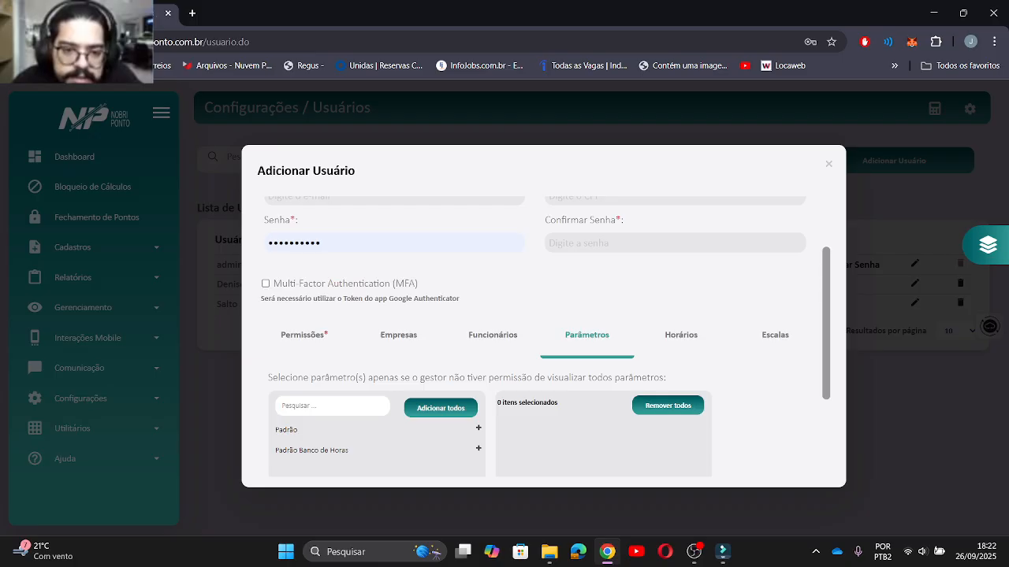
{"action": "scroll", "coordinate": [544, 339], "scroll_direction": "down", "scroll_amount": 3}
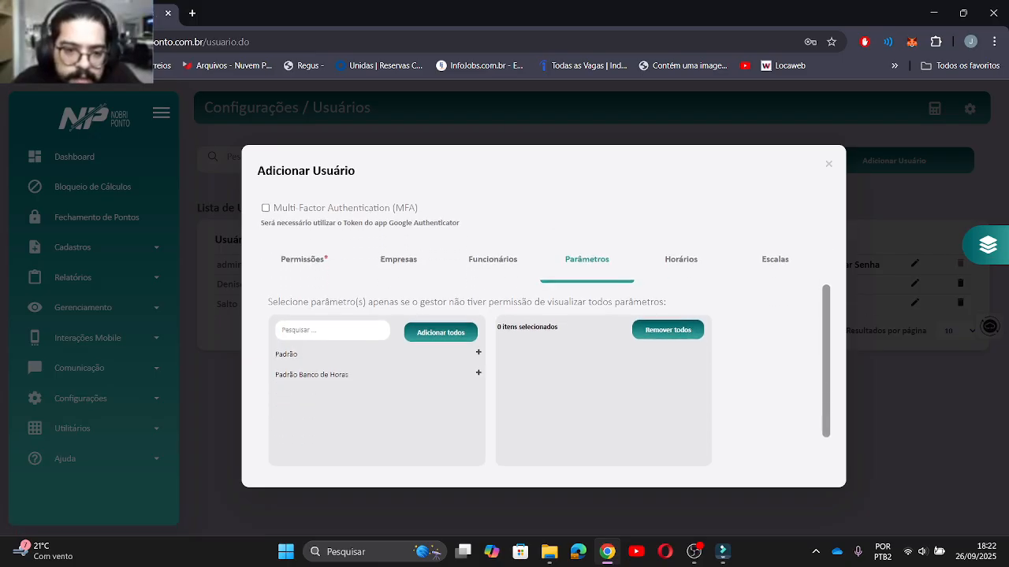
{"action": "scroll", "coordinate": [544, 339], "scroll_direction": "up", "scroll_amount": 3}
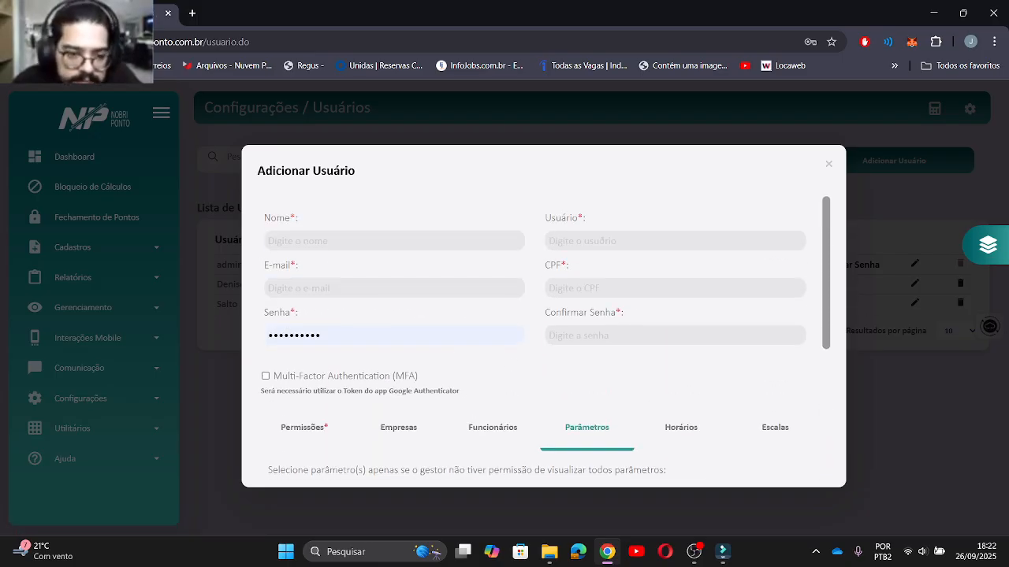
{"action": "scroll", "coordinate": [686, 378], "scroll_direction": "down", "scroll_amount": 1}
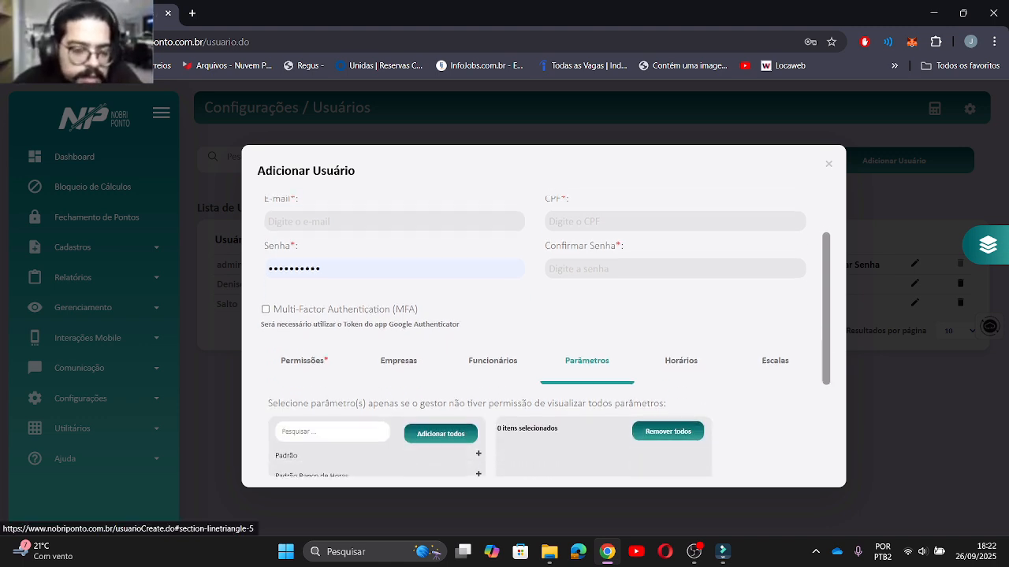
{"action": "scroll", "coordinate": [686, 378], "scroll_direction": "down", "scroll_amount": 2}
{"action": "scroll", "coordinate": [544, 339], "scroll_direction": "up", "scroll_amount": 3}
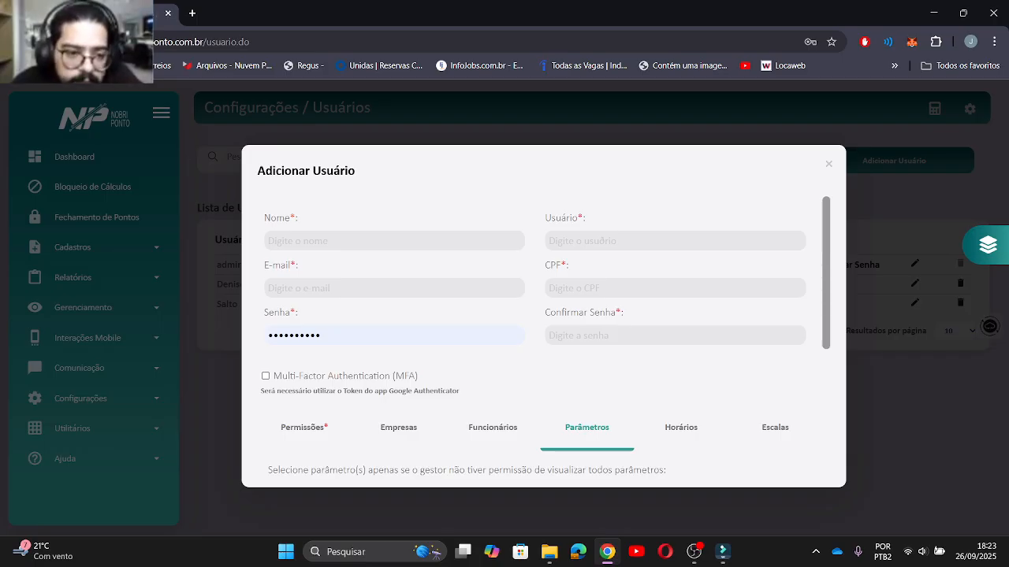
{"action": "scroll", "coordinate": [544, 339], "scroll_direction": "down", "scroll_amount": 1}
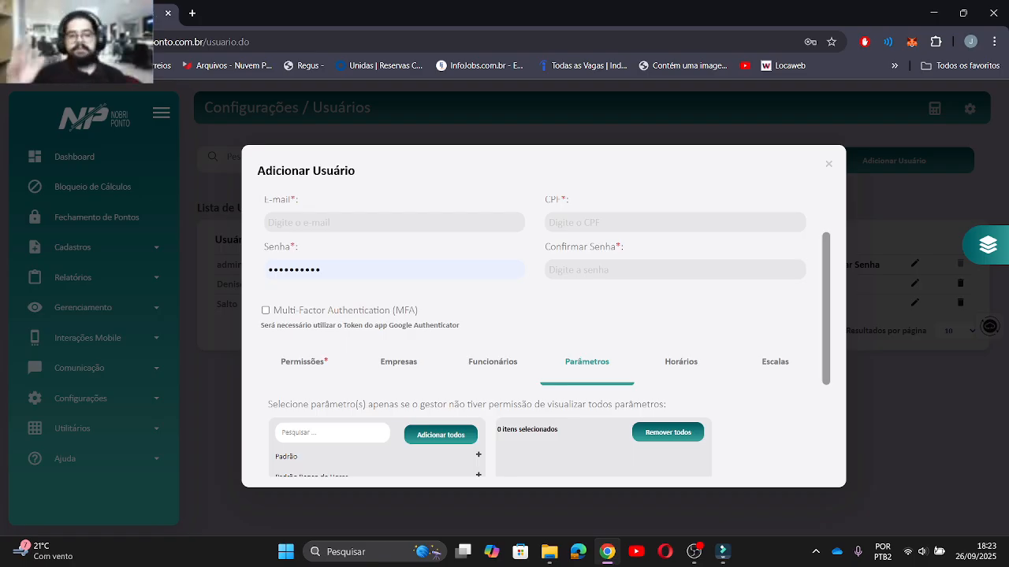
{"action": "scroll", "coordinate": [544, 339], "scroll_direction": "up", "scroll_amount": 1}
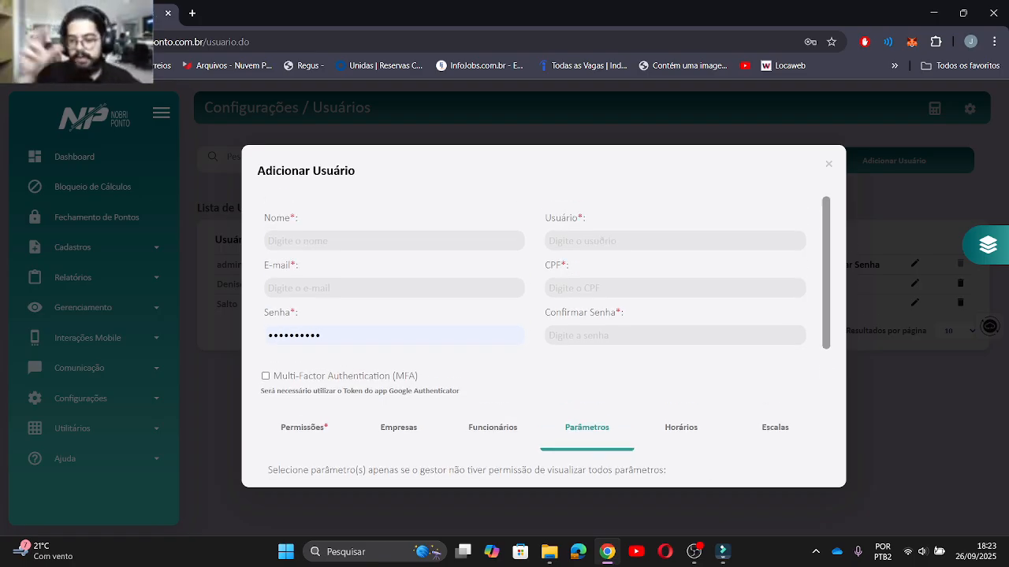
{"action": "scroll", "coordinate": [544, 339], "scroll_direction": "down", "scroll_amount": 1}
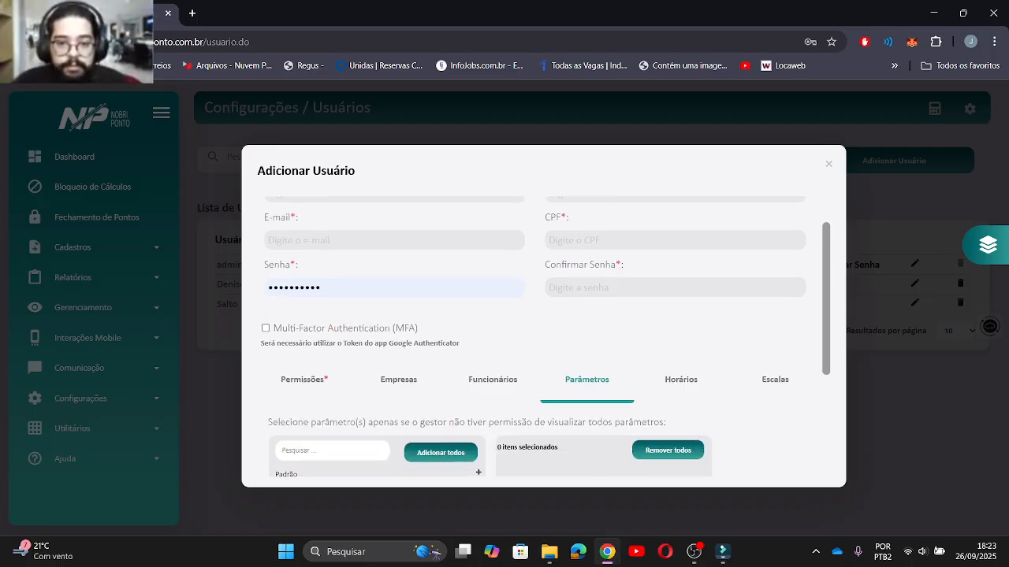
- Review the new user's Permissões section once more and close the Adicionar Usuário form without saving
{"action": "left_click", "coordinate": [304, 379]}
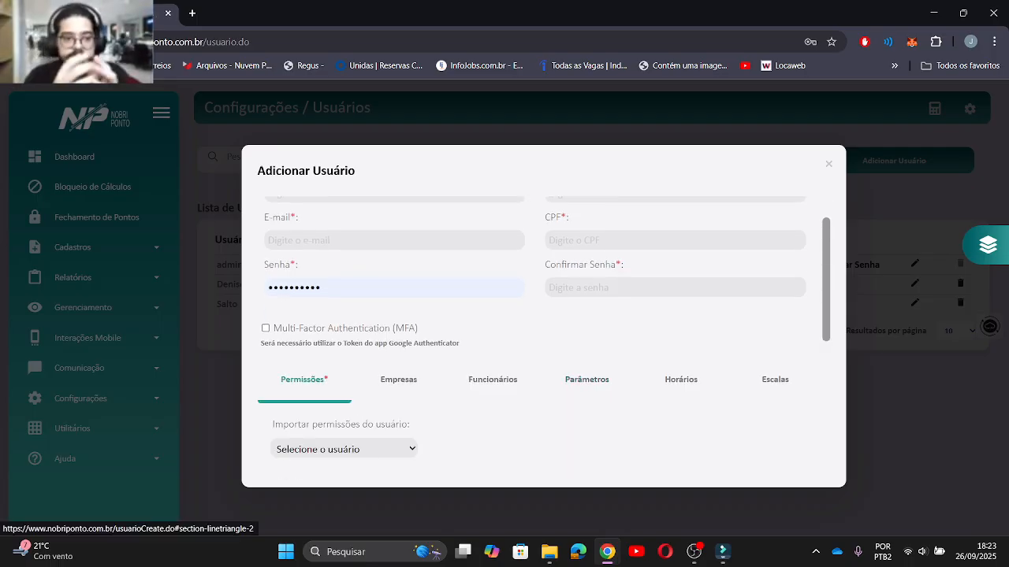
{"action": "scroll", "coordinate": [543, 394], "scroll_direction": "down", "scroll_amount": 2}
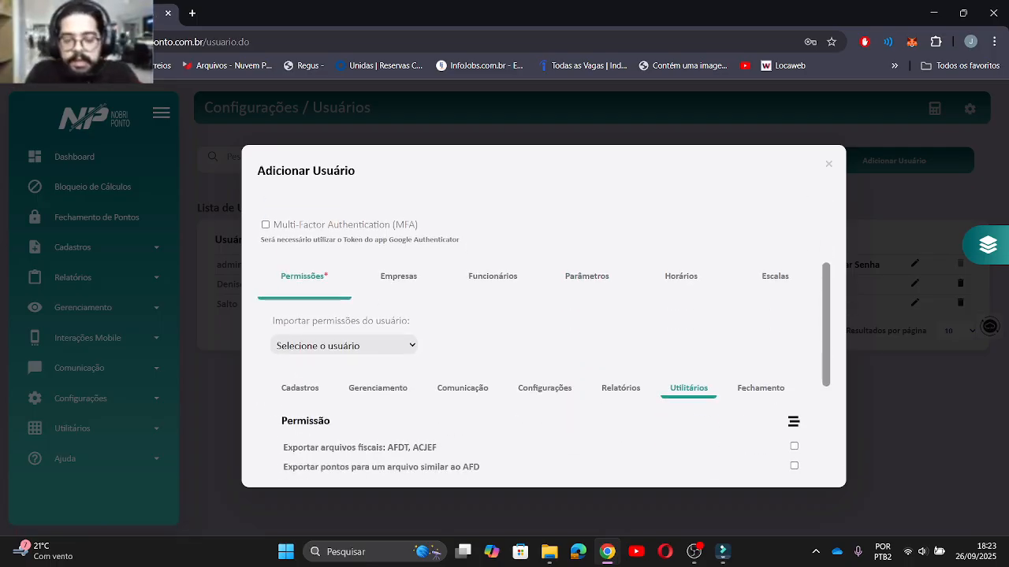
{"action": "scroll", "coordinate": [544, 339], "scroll_direction": "down", "scroll_amount": 1}
{"action": "scroll", "coordinate": [544, 339], "scroll_direction": "up", "scroll_amount": 1}
{"action": "scroll", "coordinate": [544, 339], "scroll_direction": "down", "scroll_amount": 2}
{"action": "scroll", "coordinate": [544, 339], "scroll_direction": "up", "scroll_amount": 2}
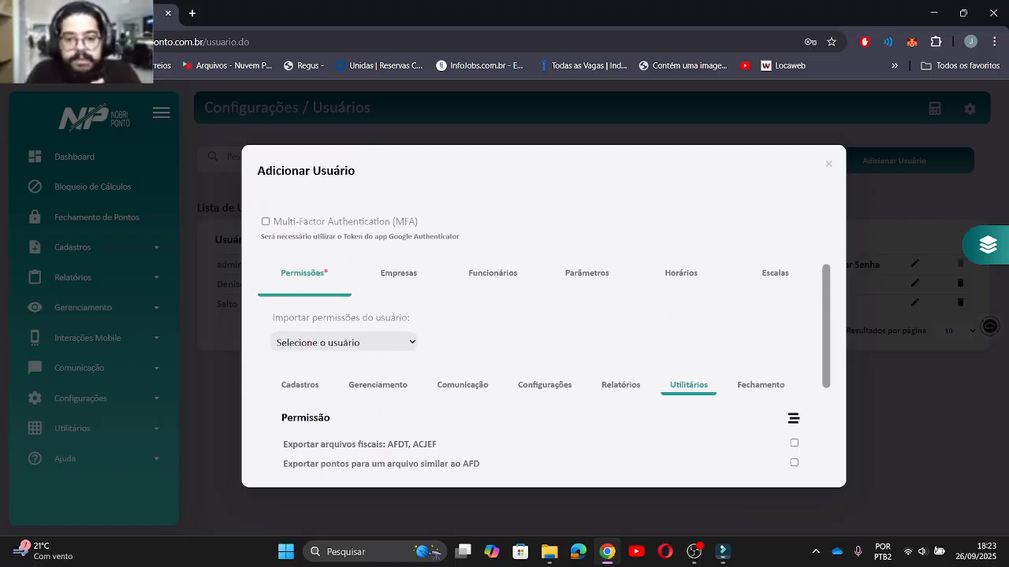
{"action": "scroll", "coordinate": [544, 339], "scroll_direction": "up", "scroll_amount": 1}
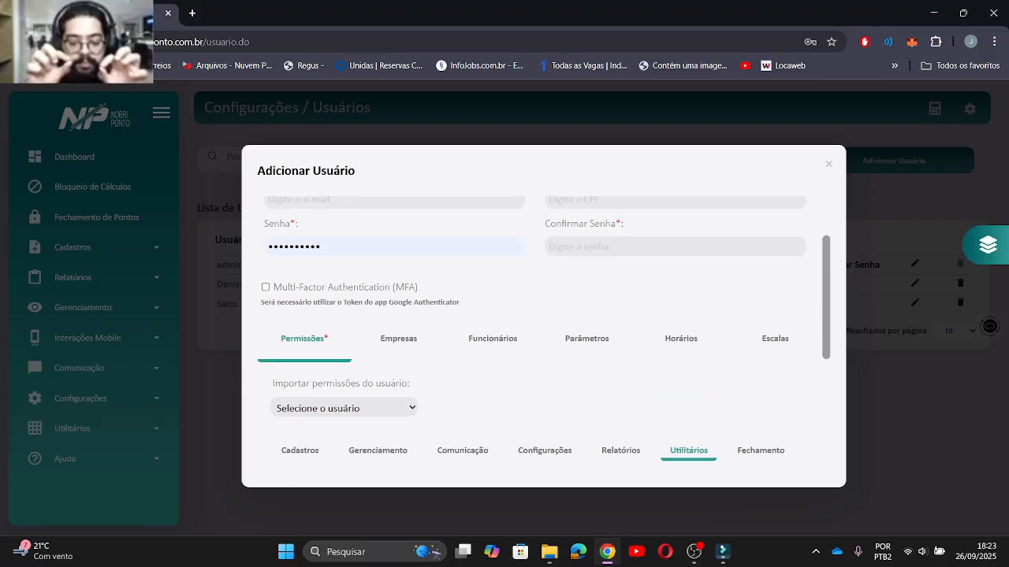
{"action": "scroll", "coordinate": [544, 339], "scroll_direction": "up", "scroll_amount": 1}
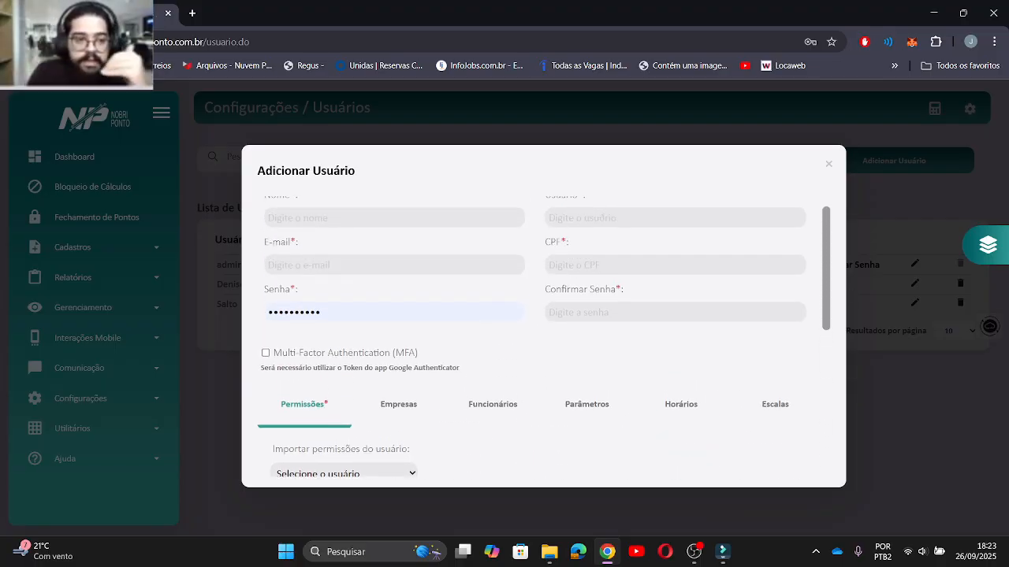
{"action": "key", "text": "Escape"}
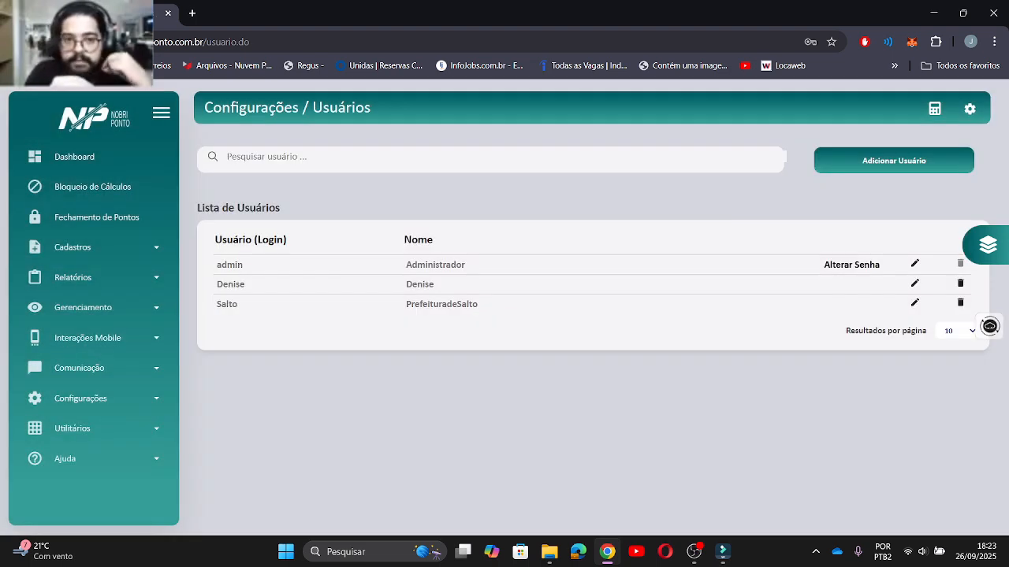